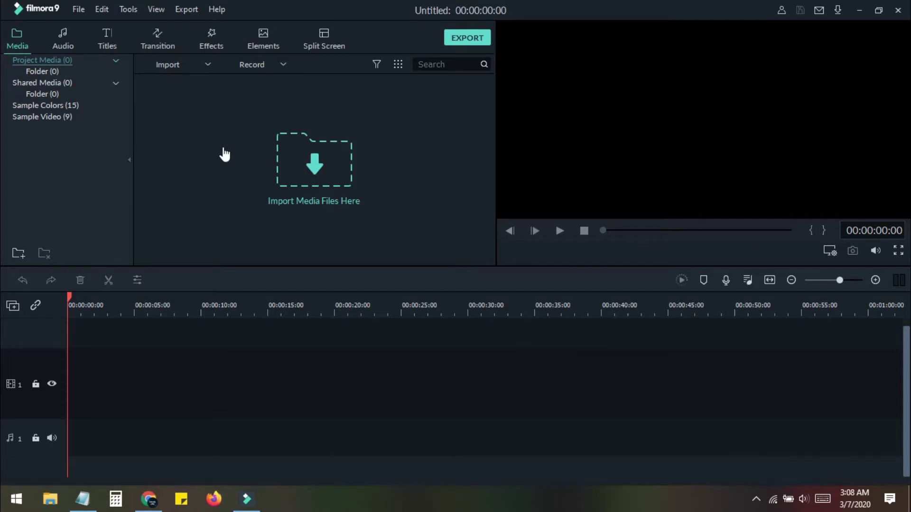
# Import the Vosges - 25477 clip from the Downloads > Video folder into the project media
pyautogui.click(291, 170)
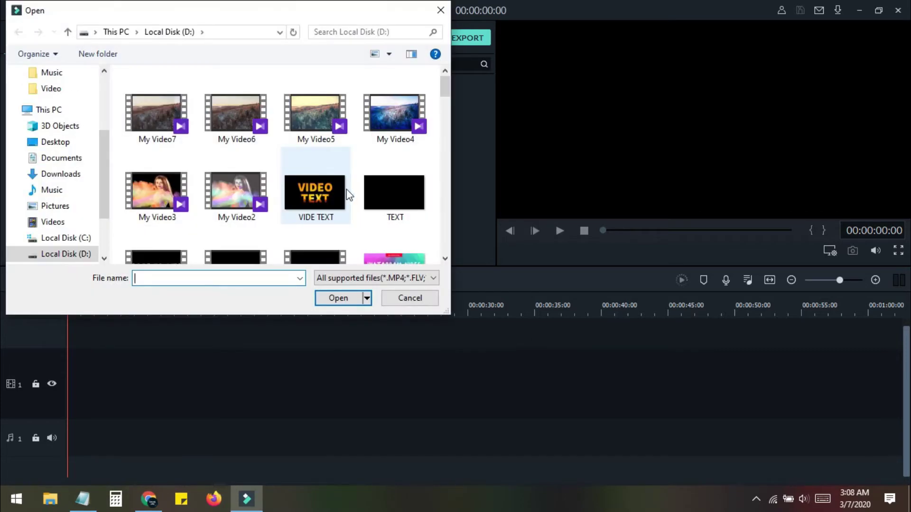
pyautogui.scroll(-3, 357, 196)
pyautogui.scroll(3, 360, 202)
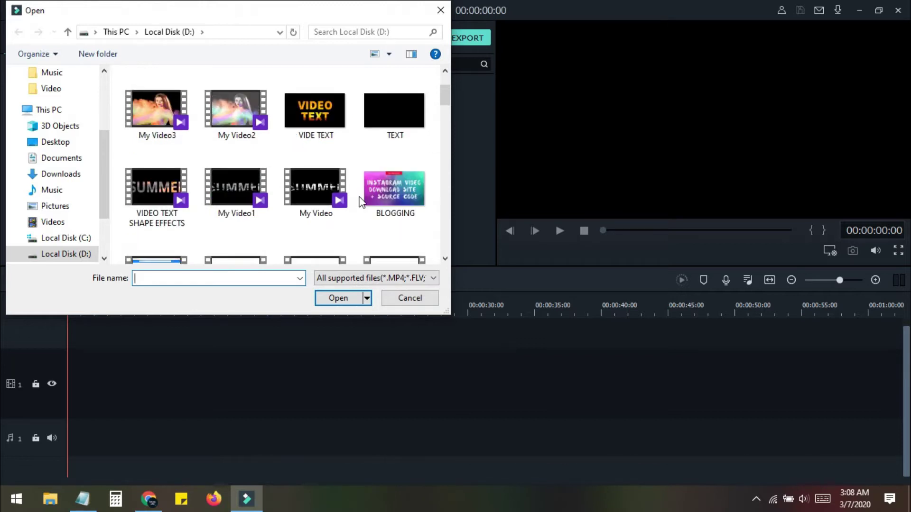
pyautogui.scroll(-5, 350, 190)
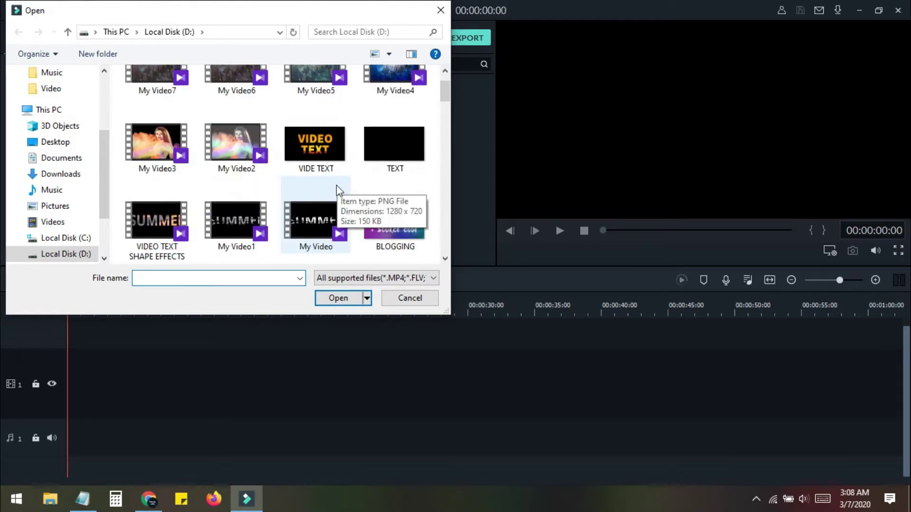
pyautogui.scroll(1, 343, 212)
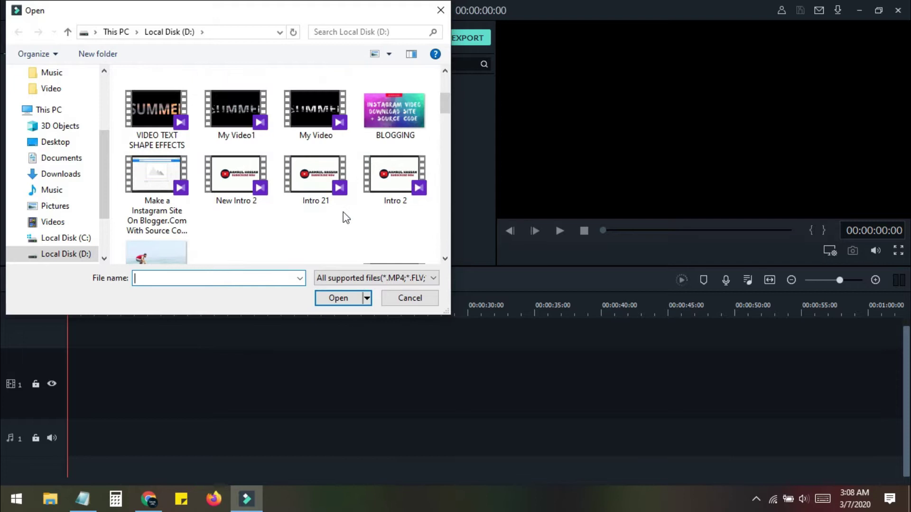
pyautogui.scroll(1, 343, 212)
pyautogui.scroll(2, 304, 197)
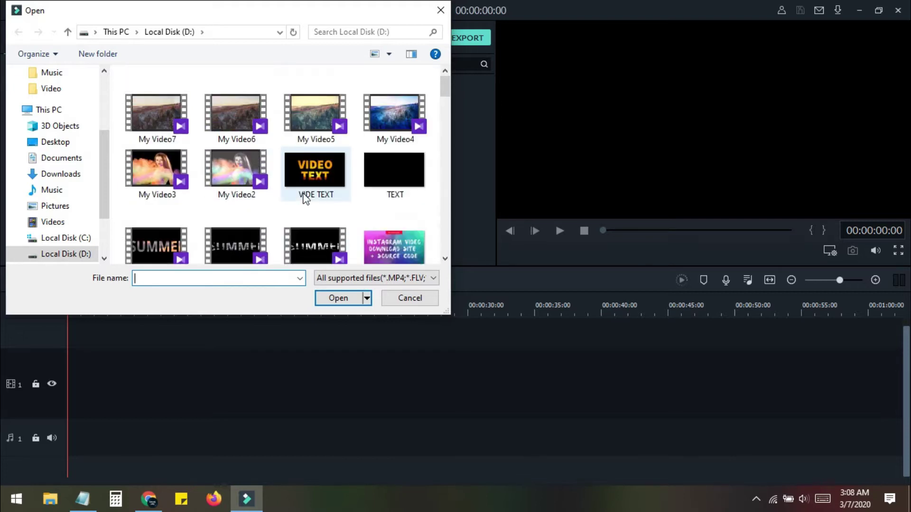
pyautogui.click(61, 90)
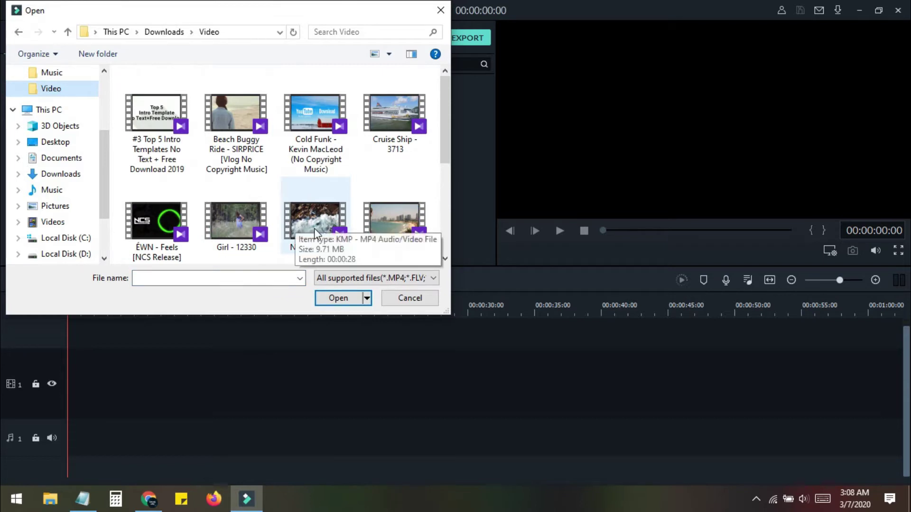
pyautogui.scroll(-1, 313, 230)
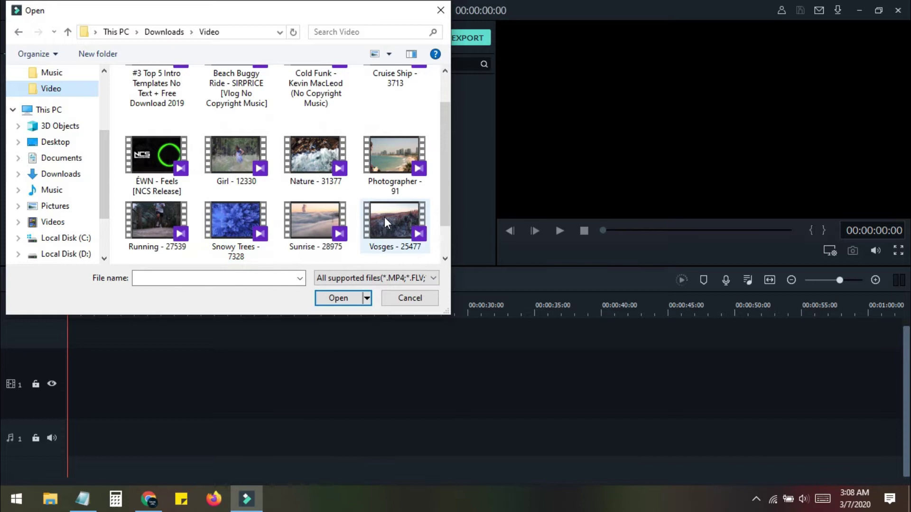
pyautogui.doubleClick(385, 218)
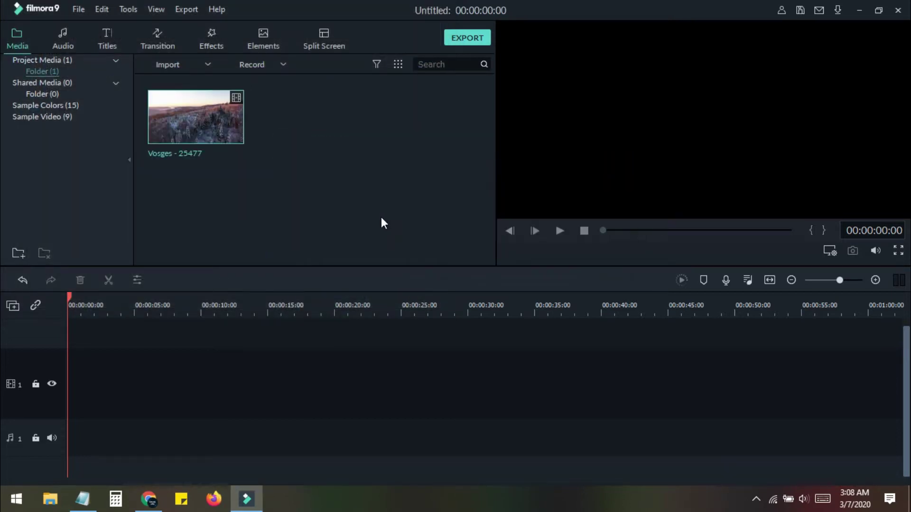
# Place the Vosges - 25477 clip on video track 1, keep the project settings, and preview it
pyautogui.moveTo(225, 126); pyautogui.dragTo(77, 384)
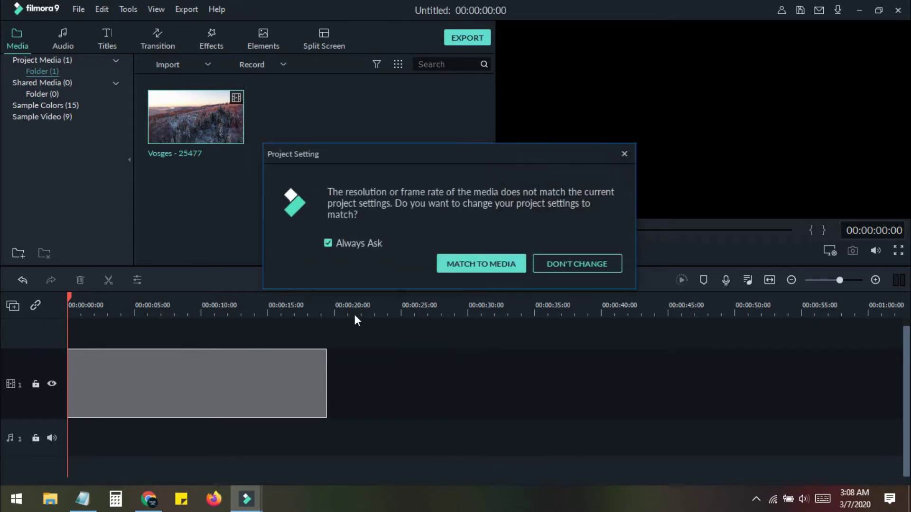
pyautogui.click(565, 268)
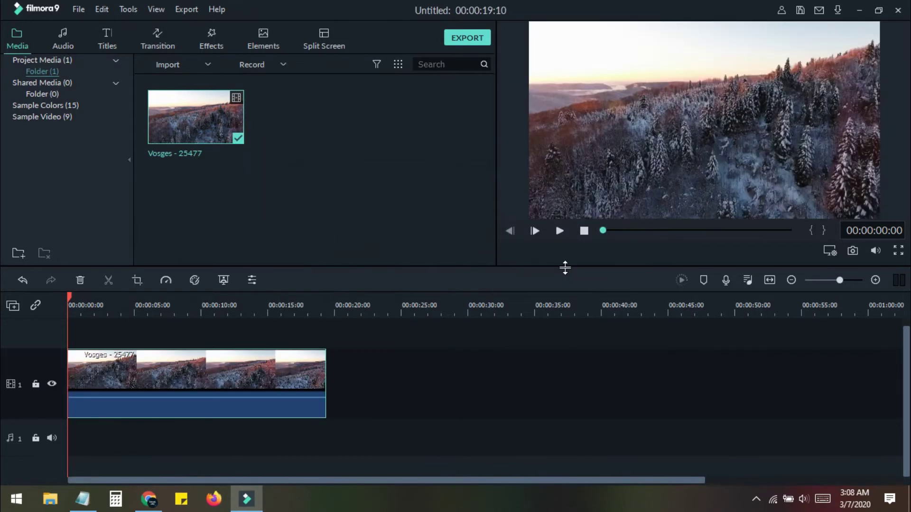
pyautogui.click(560, 232)
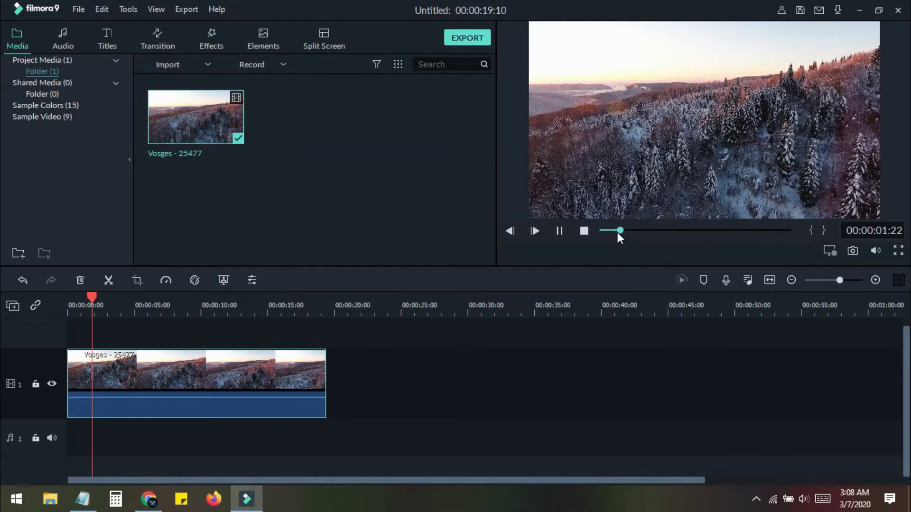
pyautogui.click(560, 231)
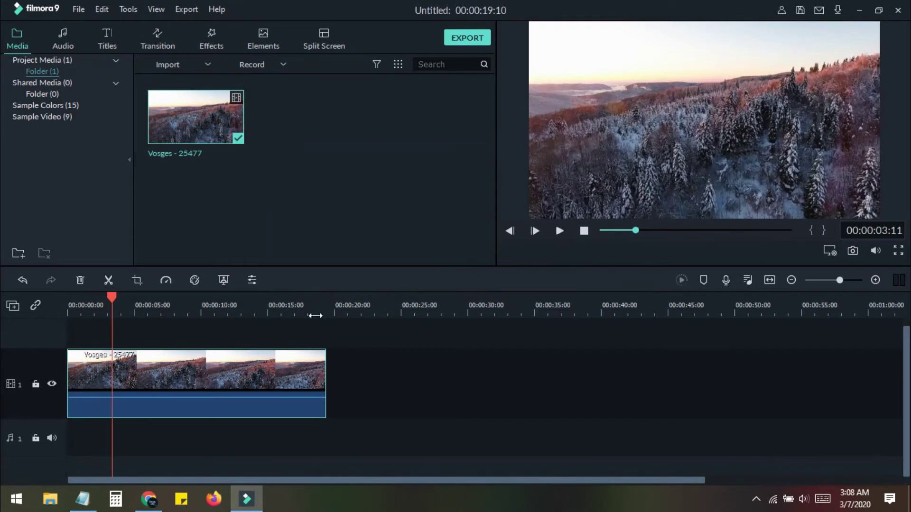
# Return the playhead to the start and bring up the Effects filter library
pyautogui.scroll(1, 218, 334)
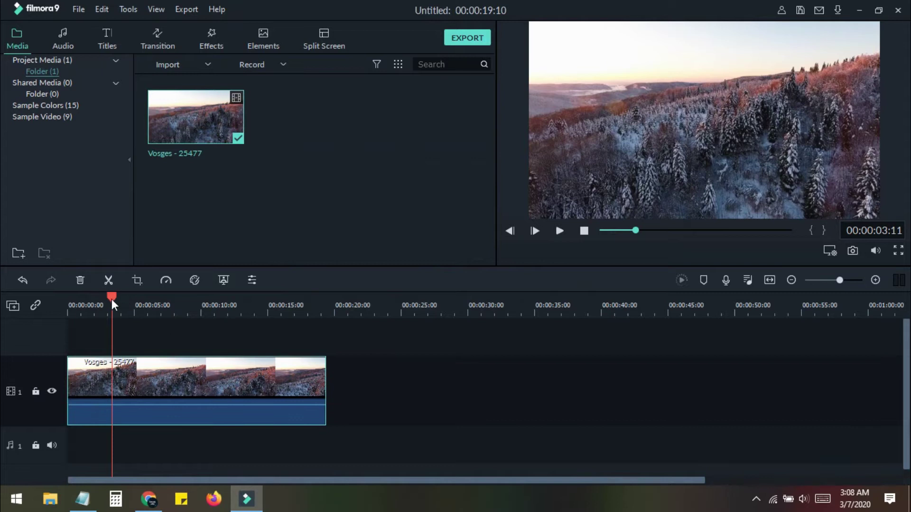
pyautogui.moveTo(112, 299); pyautogui.dragTo(65, 298)
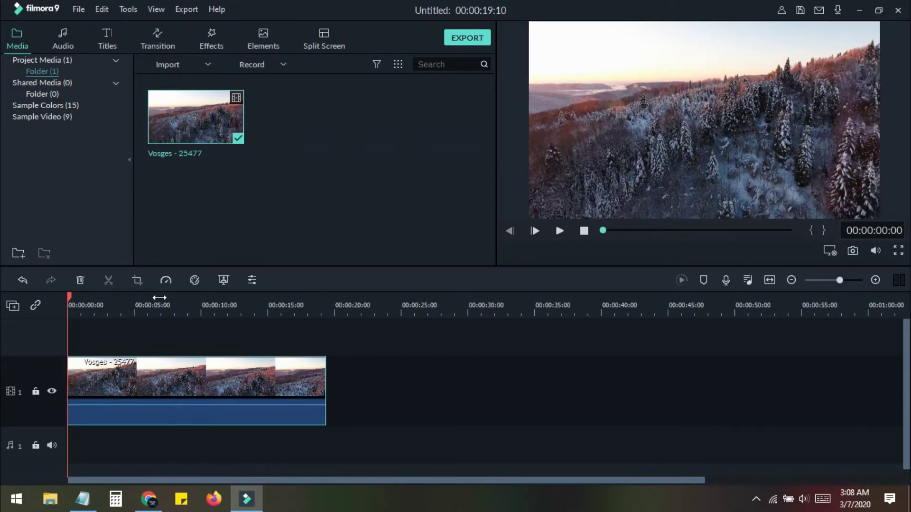
pyautogui.click(441, 345)
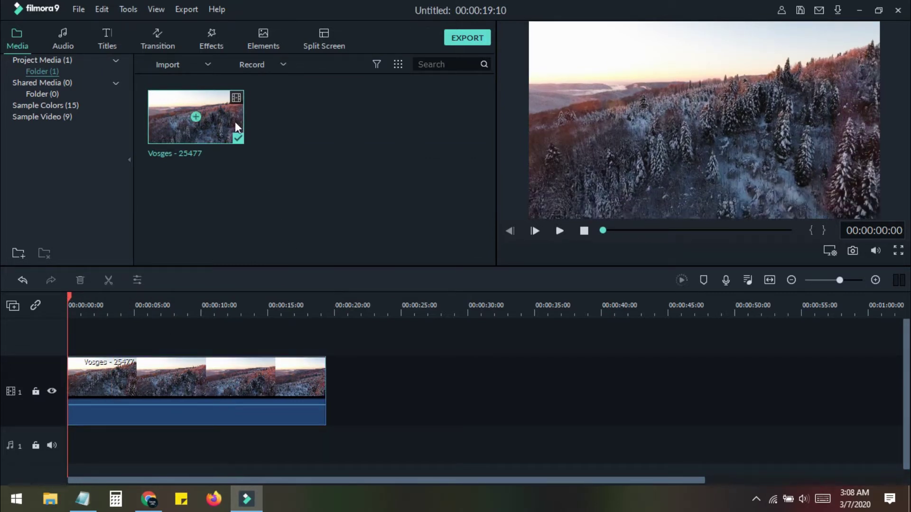
pyautogui.click(211, 38)
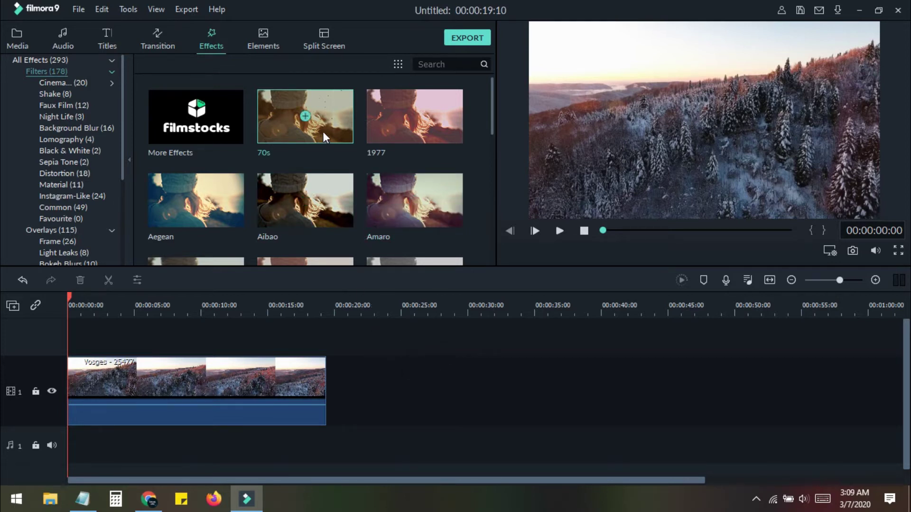
# Apply the 70s filter on track 2, stretched to the Vosges clip's full length
pyautogui.moveTo(323, 121); pyautogui.dragTo(75, 335)
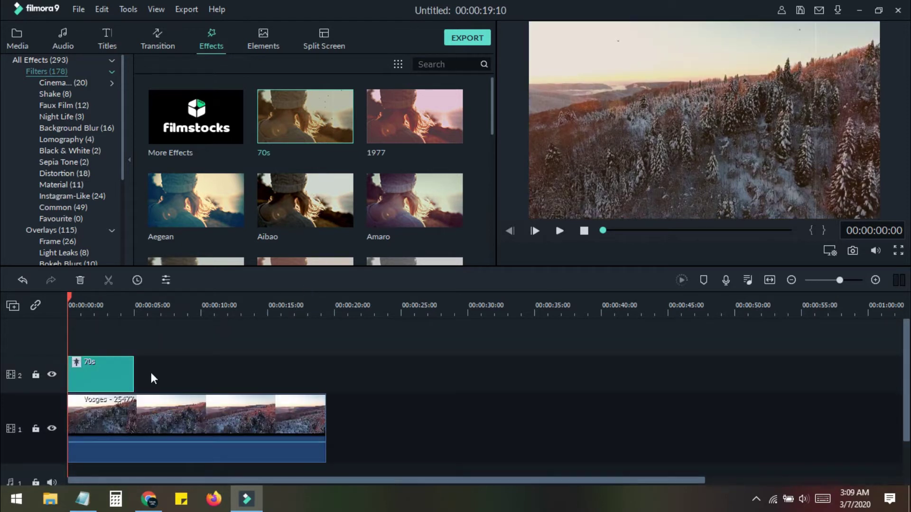
pyautogui.moveTo(133, 376); pyautogui.dragTo(327, 380)
pyautogui.click(365, 353)
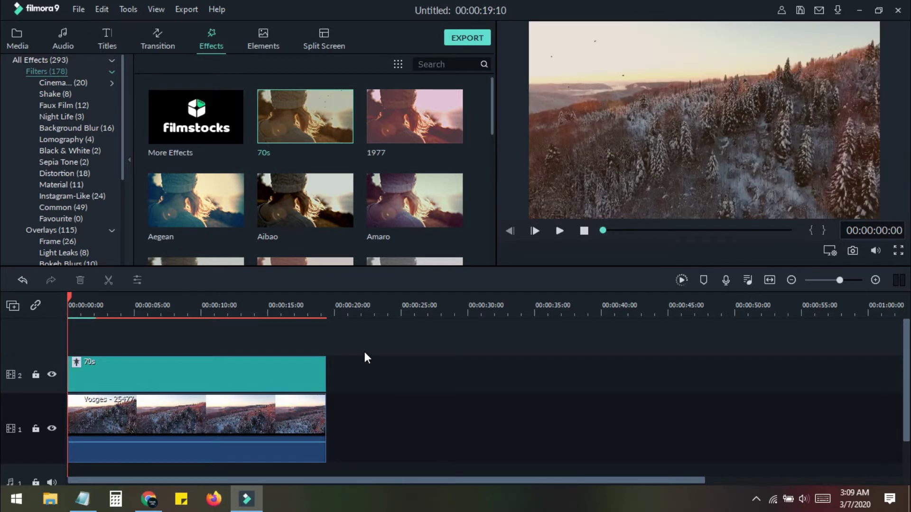
# Preview the 70s-filtered clip, rewind, and export the project as MP4
pyautogui.click(560, 230)
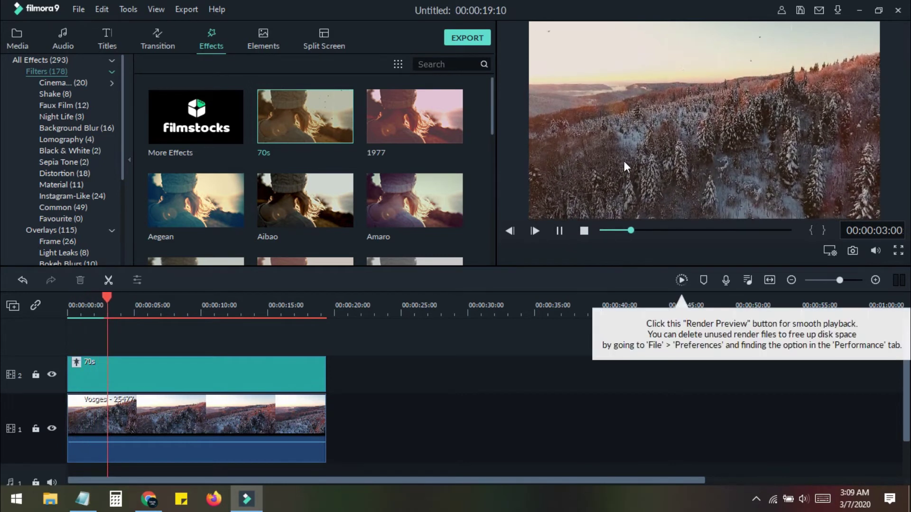
pyautogui.click(559, 231)
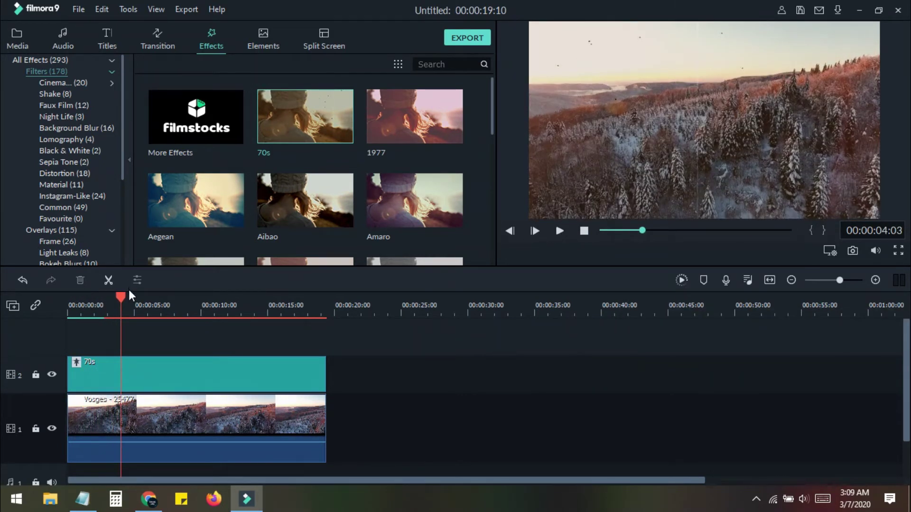
pyautogui.moveTo(125, 298); pyautogui.dragTo(63, 302)
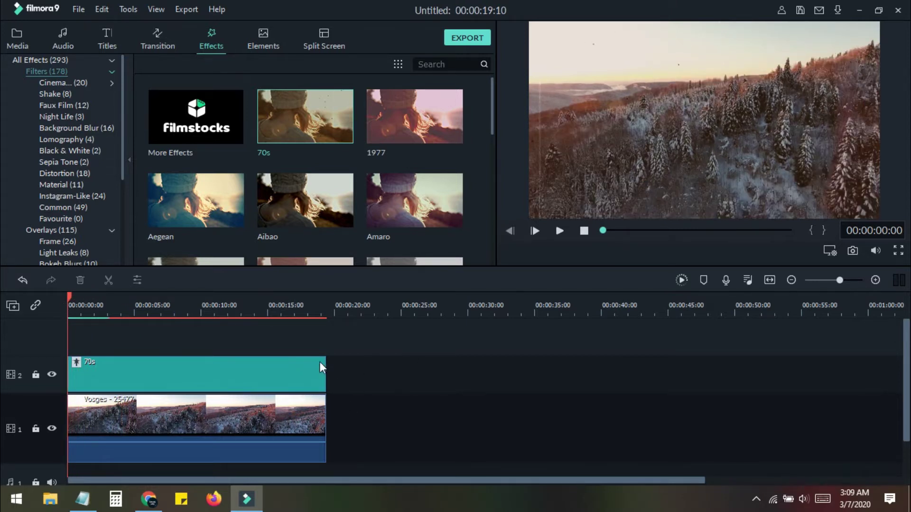
pyautogui.click(462, 39)
pyautogui.click(686, 357)
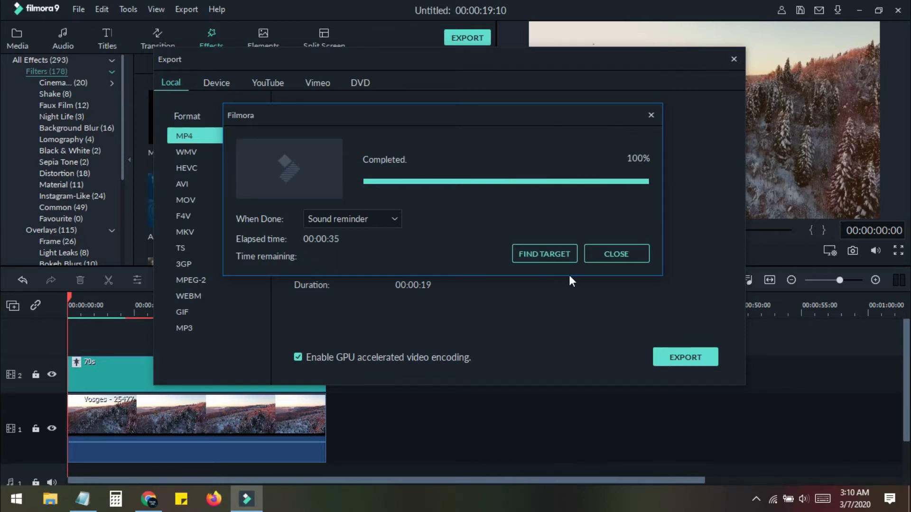
# Close the completed export windows and delete the 70s filter from the timeline
pyautogui.click(625, 255)
pyautogui.click(734, 60)
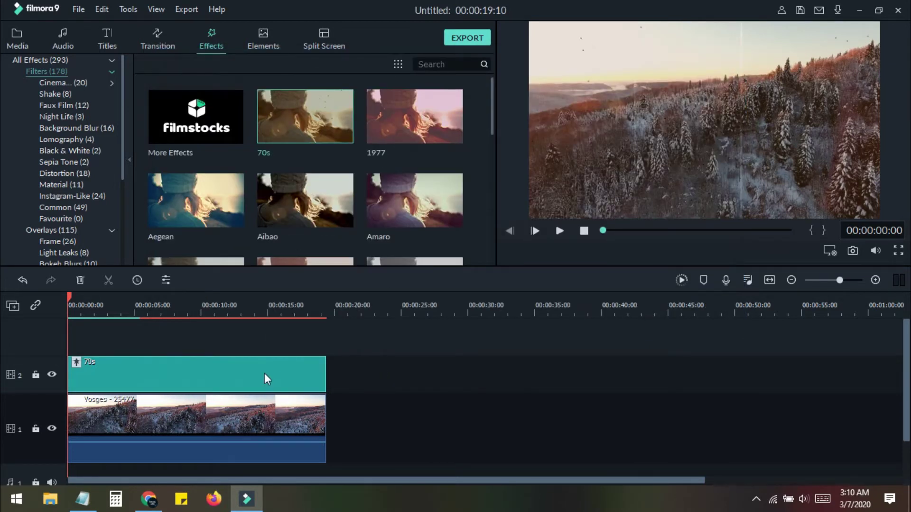
pyautogui.press('Delete')
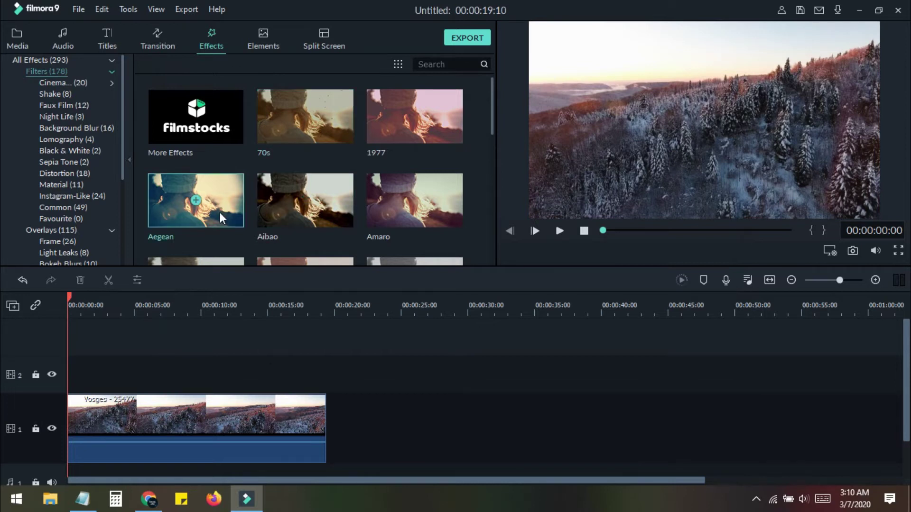
# Apply the Aegean filter across the full Vosges clip and export the video
pyautogui.moveTo(220, 212); pyautogui.dragTo(76, 372)
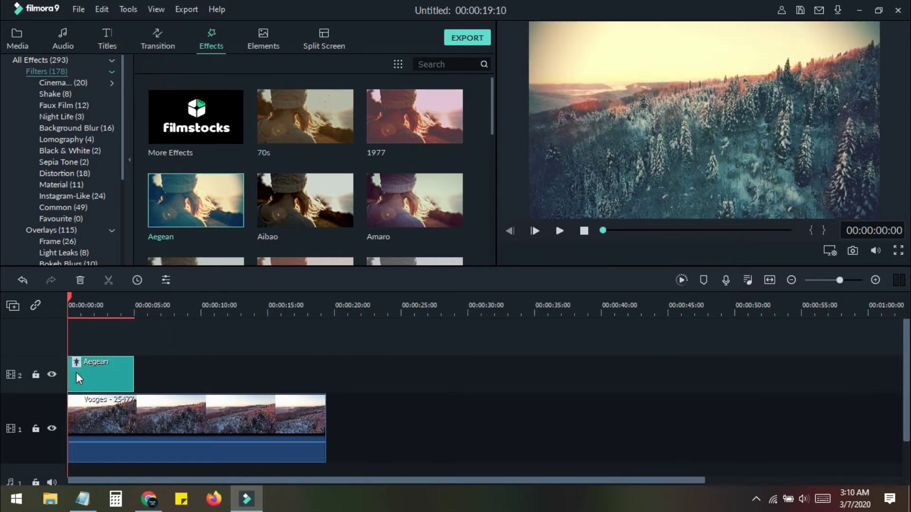
pyautogui.moveTo(133, 374); pyautogui.dragTo(326, 374)
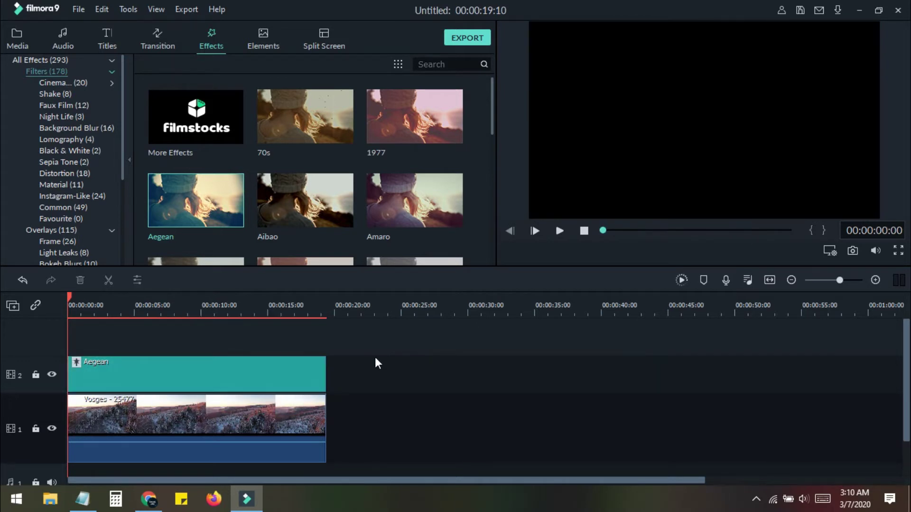
pyautogui.click(467, 38)
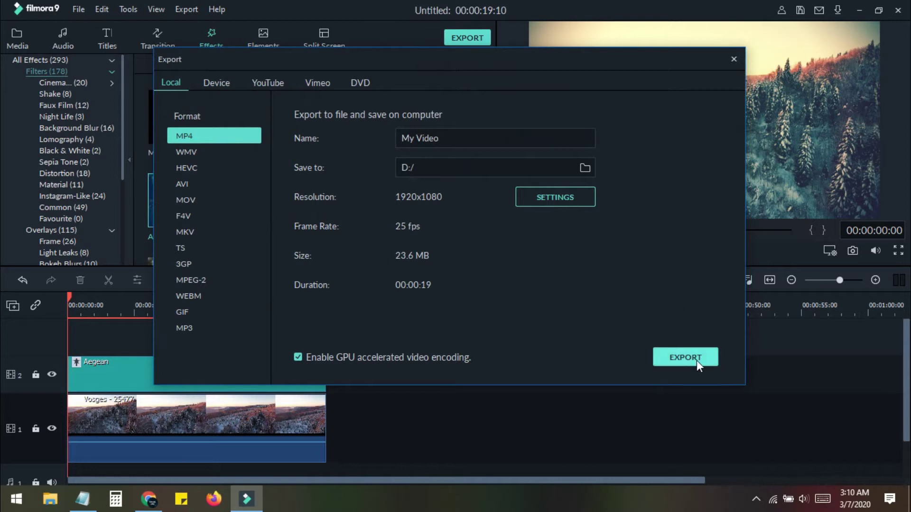
pyautogui.click(695, 359)
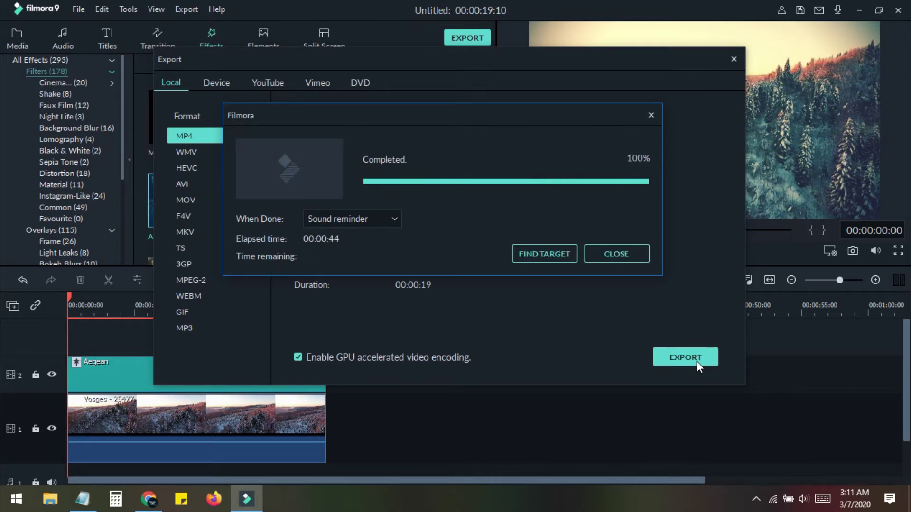
# Close the finished export and delete the Aegean filter from the timeline
pyautogui.click(631, 253)
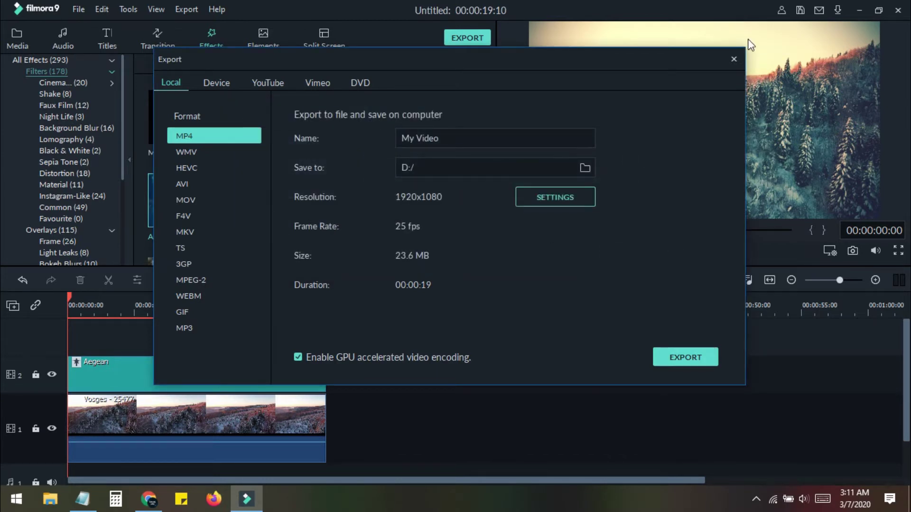
pyautogui.click(735, 59)
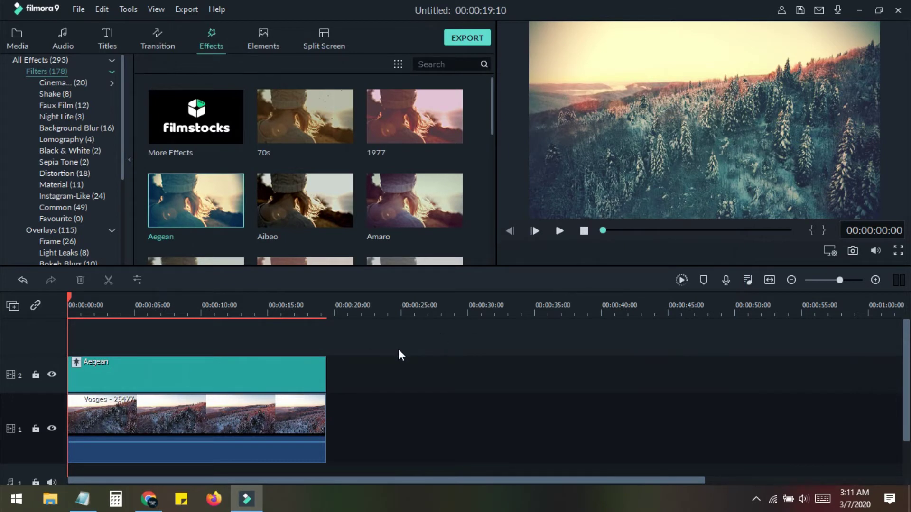
pyautogui.click(293, 376)
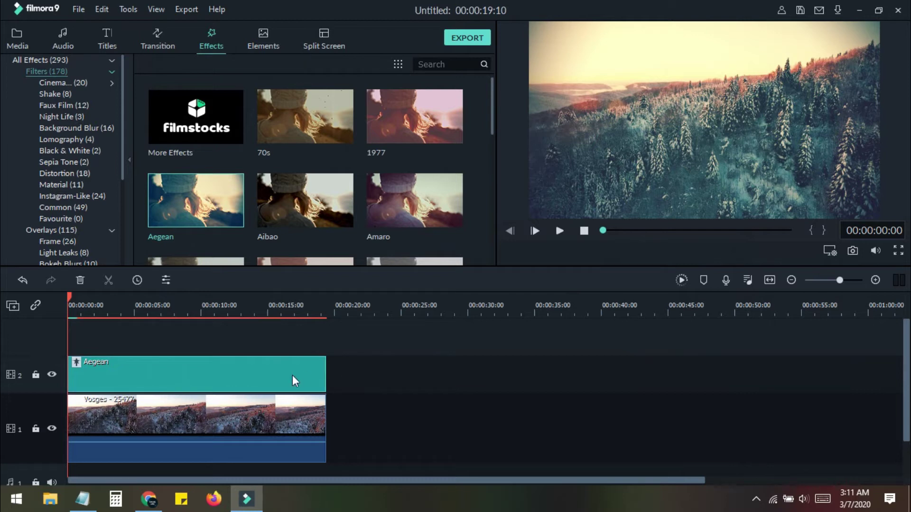
pyautogui.press('Delete')
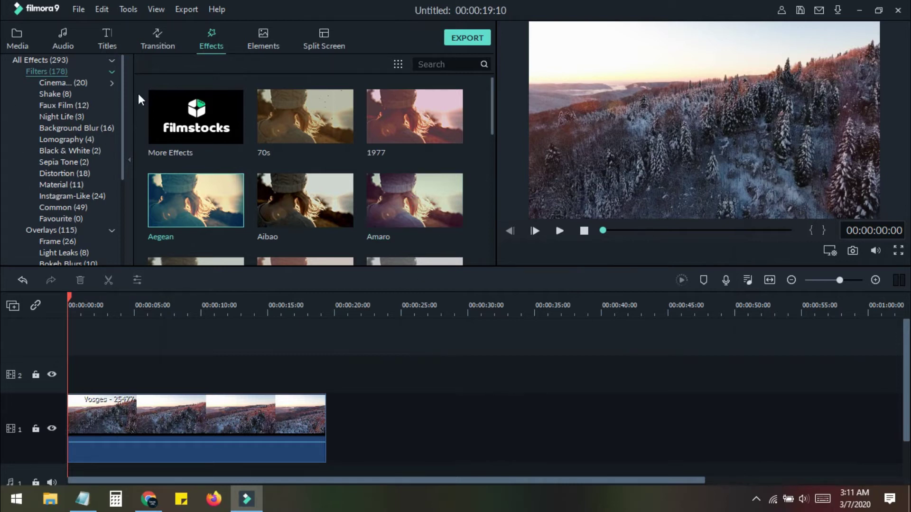
# Import My Video4, My Video5 and My Video6 from Local Disk (D:), leaving out My Video7
pyautogui.click(21, 47)
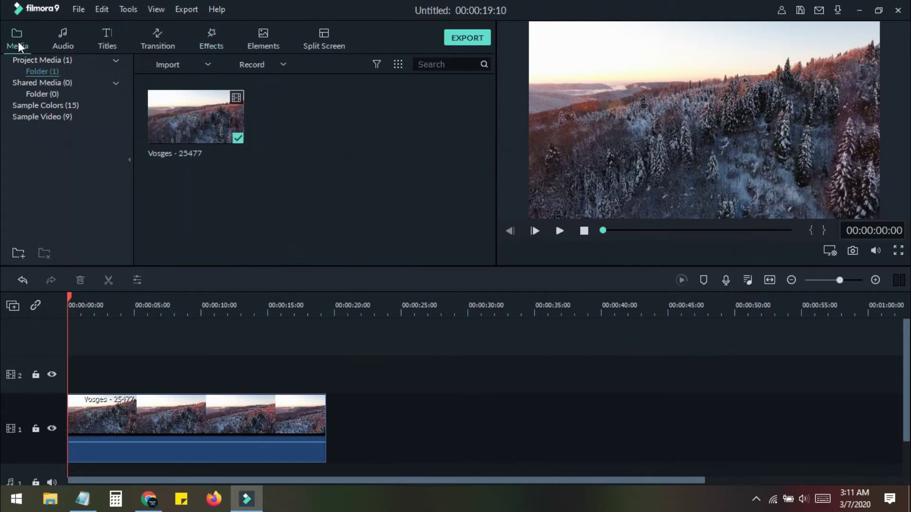
pyautogui.doubleClick(391, 206)
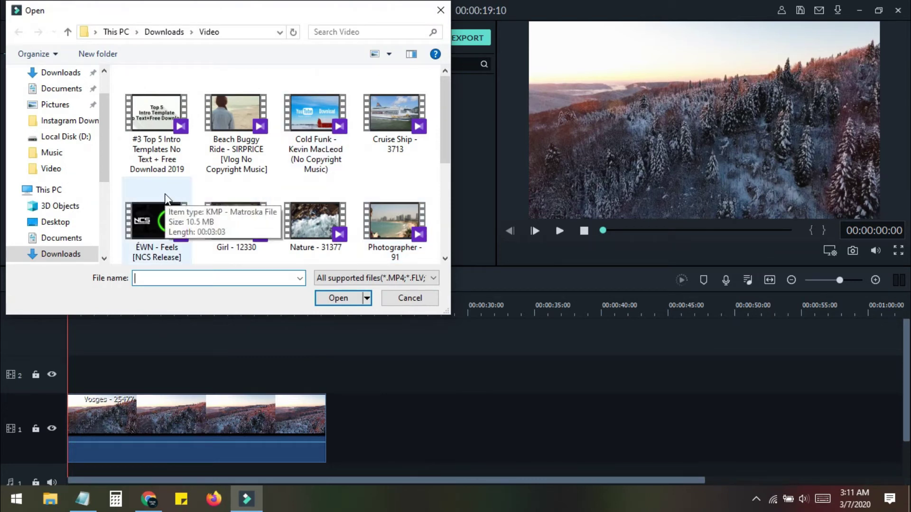
pyautogui.click(71, 137)
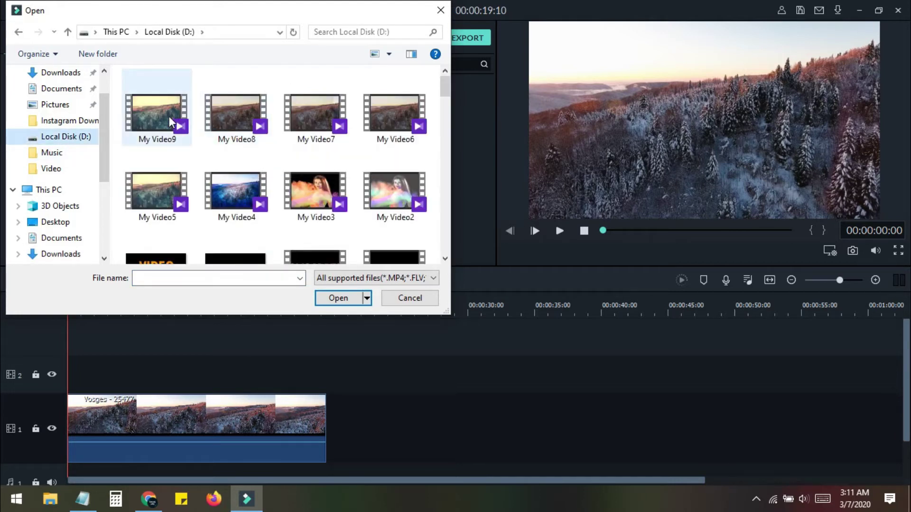
pyautogui.click(227, 183)
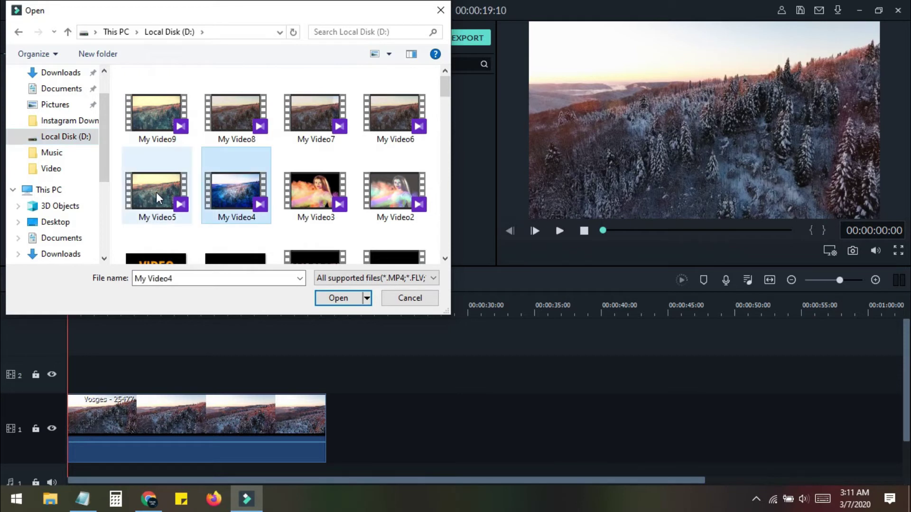
pyautogui.keyDown('ctrl'); pyautogui.click(156, 192); pyautogui.keyUp('ctrl')
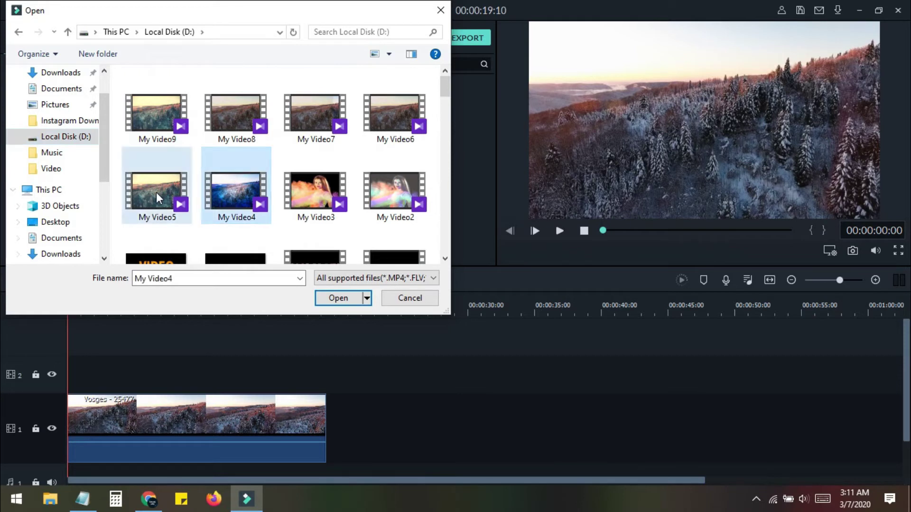
pyautogui.keyDown('ctrl'); pyautogui.click(378, 141); pyautogui.keyUp('ctrl')
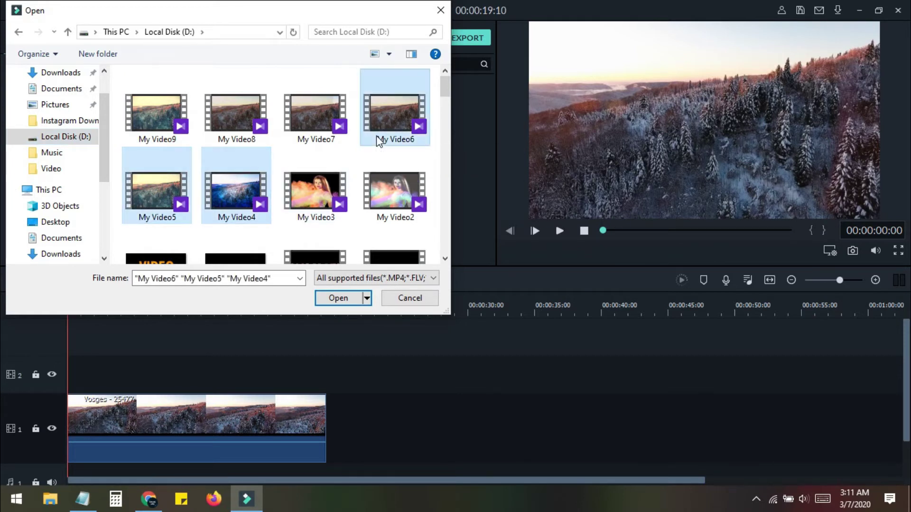
pyautogui.keyDown('ctrl'); pyautogui.click(322, 135); pyautogui.keyUp('ctrl')
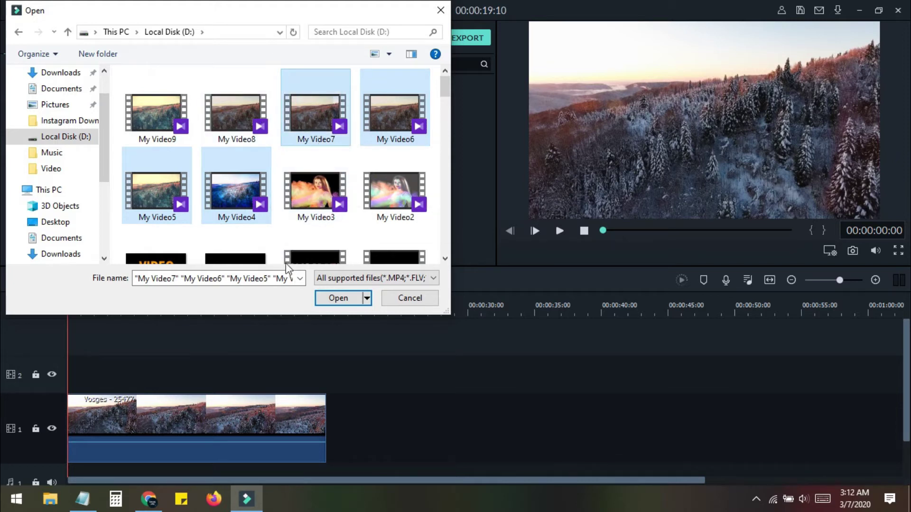
pyautogui.keyDown('ctrl'); pyautogui.click(322, 137); pyautogui.keyUp('ctrl')
pyautogui.click(351, 299)
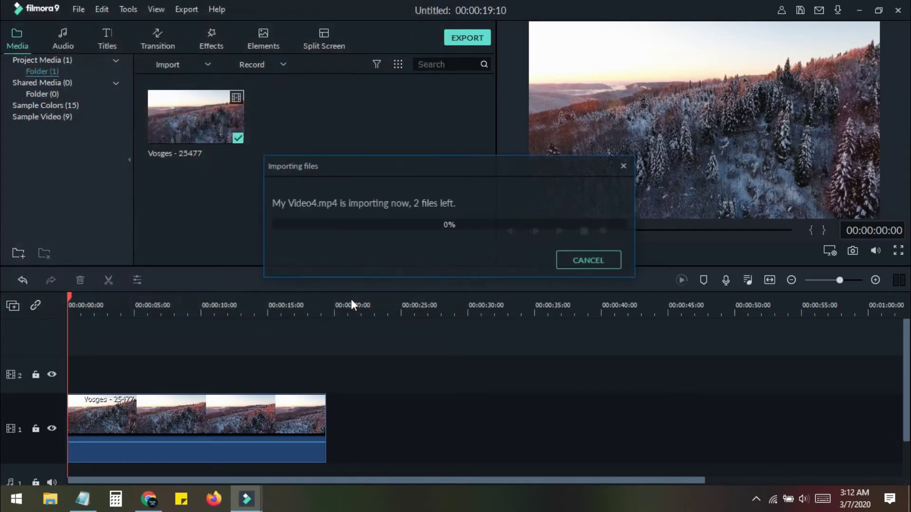
# Put My Video6 on track 2, My Video5 on track 3 and My Video4 on new track 4
pyautogui.click(370, 199)
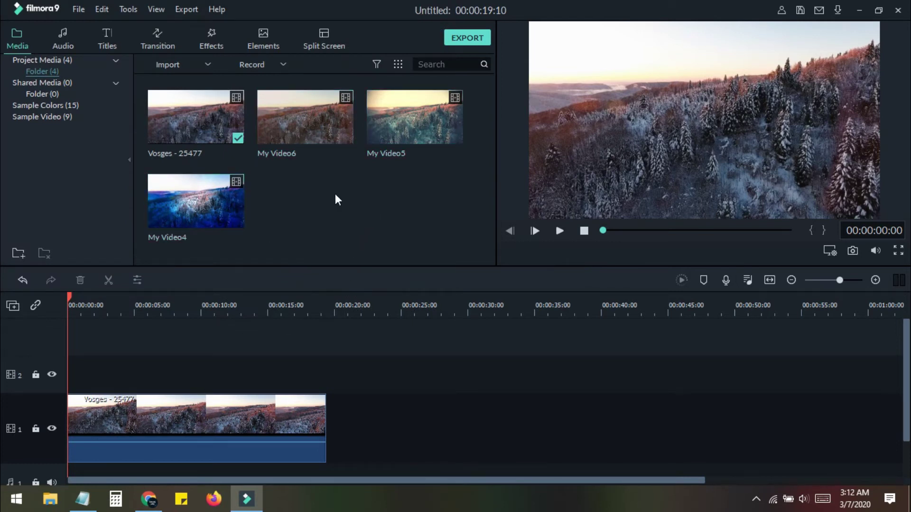
pyautogui.click(198, 218)
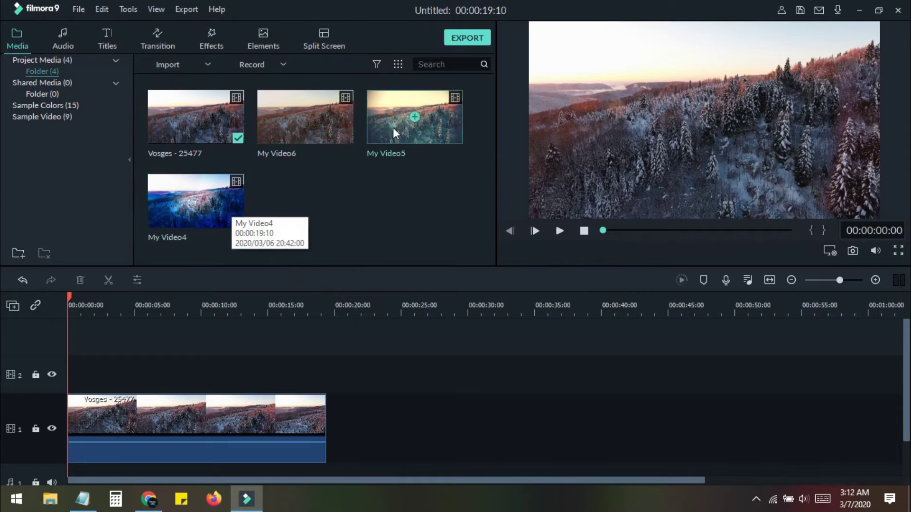
pyautogui.moveTo(322, 123); pyautogui.dragTo(74, 380)
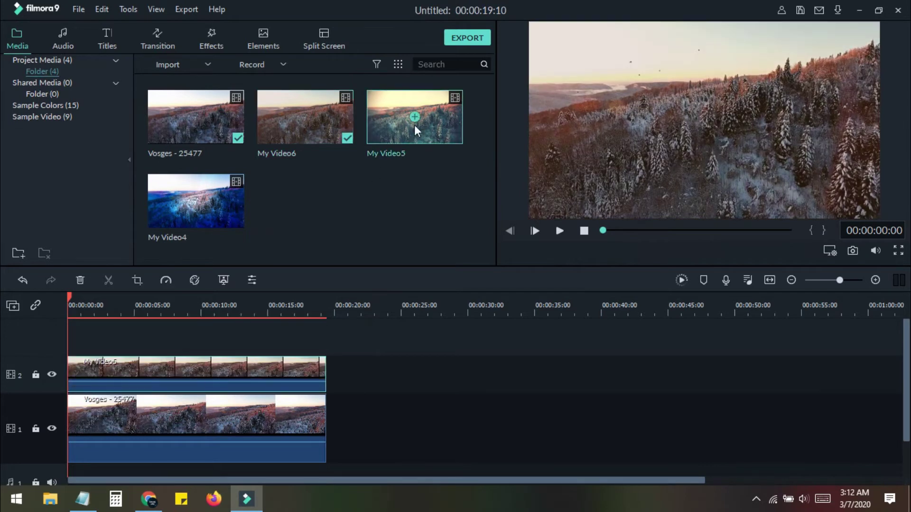
pyautogui.moveTo(414, 124); pyautogui.dragTo(91, 343)
pyautogui.moveTo(222, 205); pyautogui.dragTo(72, 345)
pyautogui.scroll(-3, 455, 368)
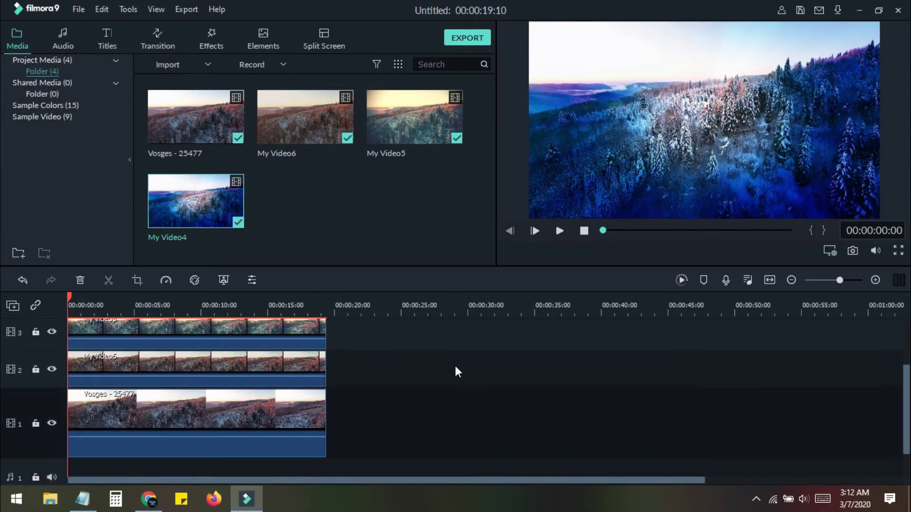
pyautogui.scroll(3, 454, 365)
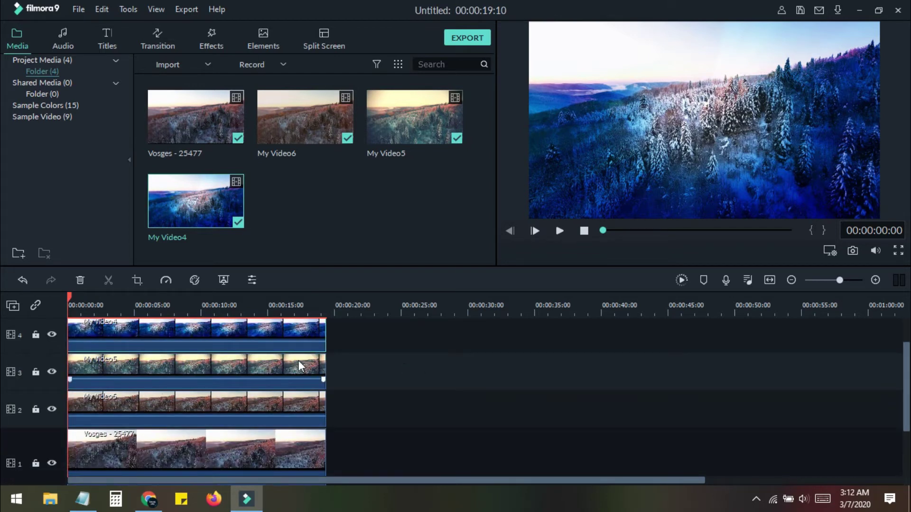
pyautogui.scroll(1, 388, 370)
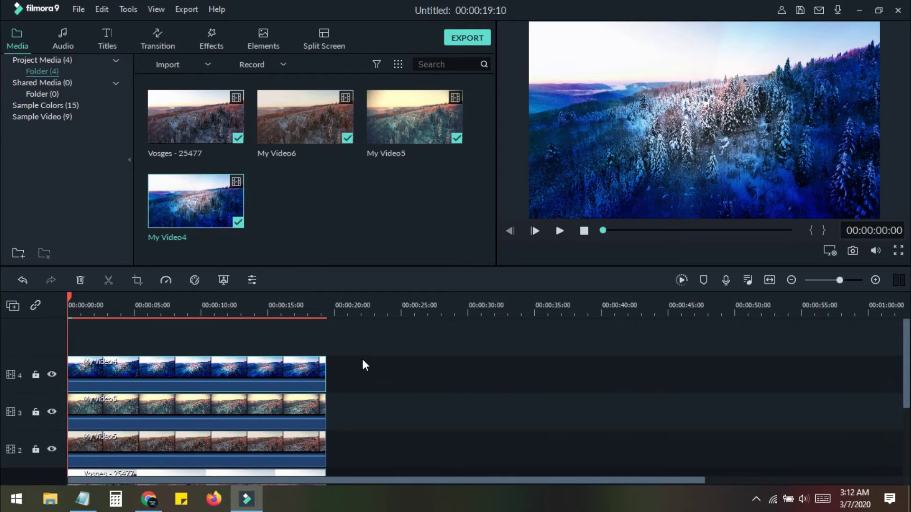
pyautogui.scroll(-1, 361, 357)
pyautogui.scroll(-1, 365, 388)
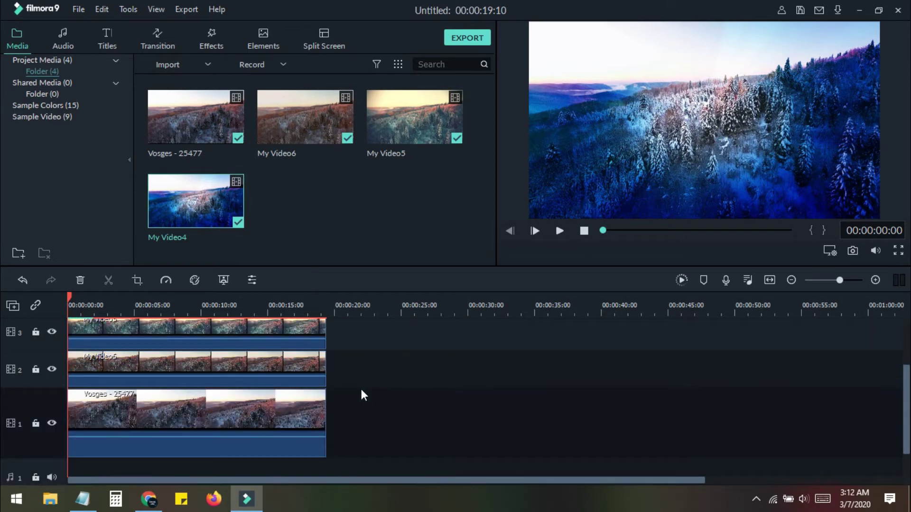
# Select all clips and split them at about 4, 9 and 14 seconds
pyautogui.scroll(2, 362, 395)
pyautogui.hotkey('ctrl', 'a')
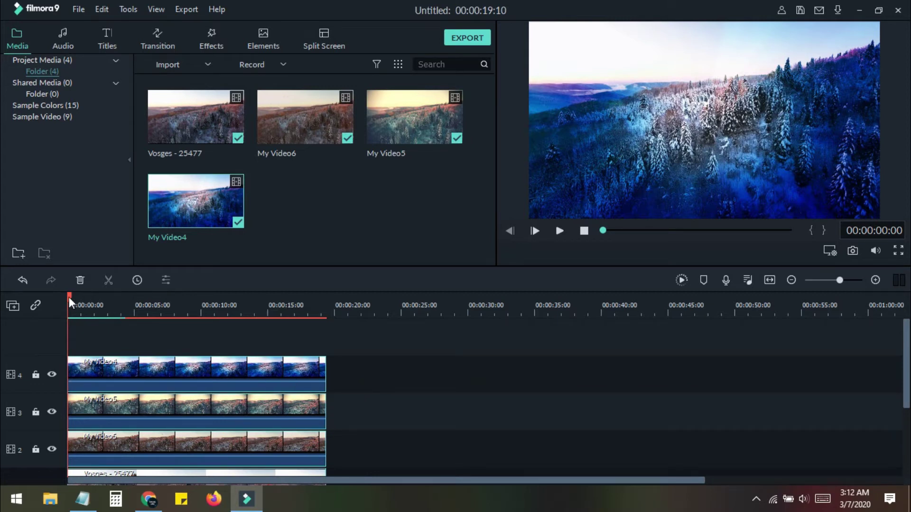
pyautogui.moveTo(73, 297); pyautogui.dragTo(130, 297)
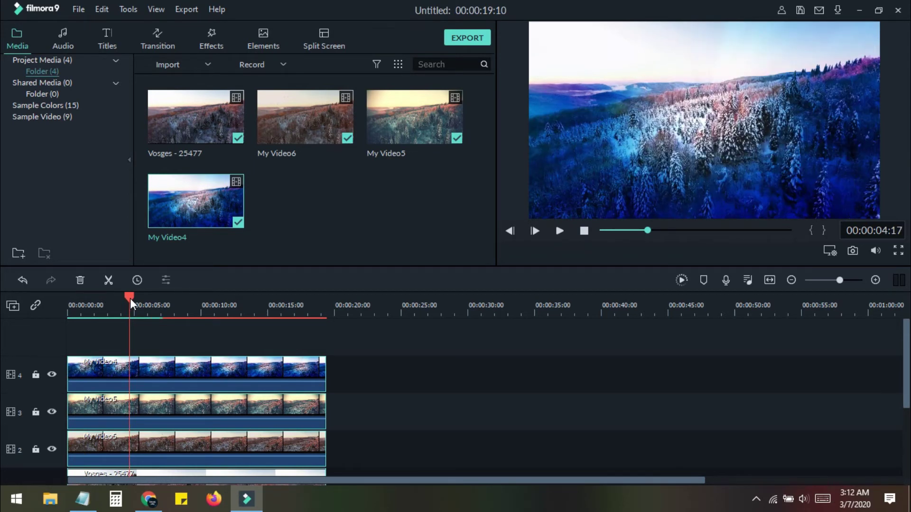
pyautogui.hotkey('ctrl', 'b')
pyautogui.scroll(-1, 315, 384)
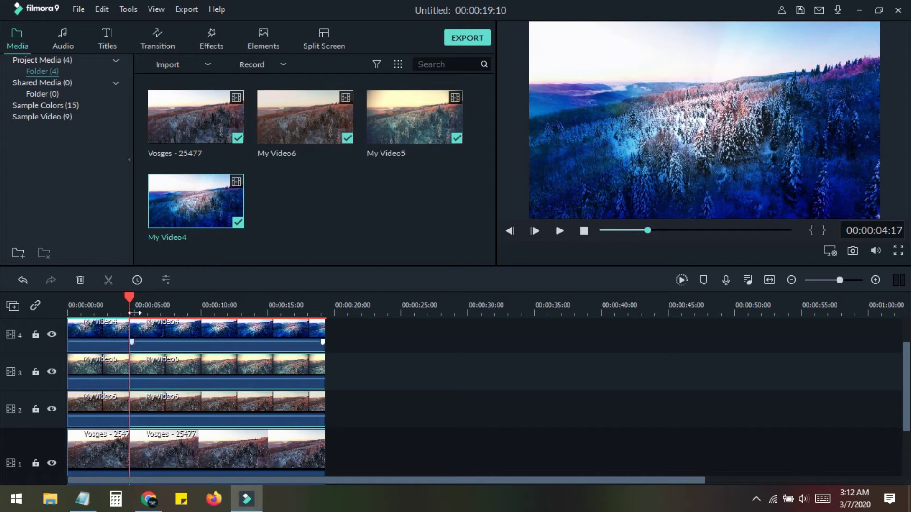
pyautogui.moveTo(132, 294); pyautogui.dragTo(197, 300)
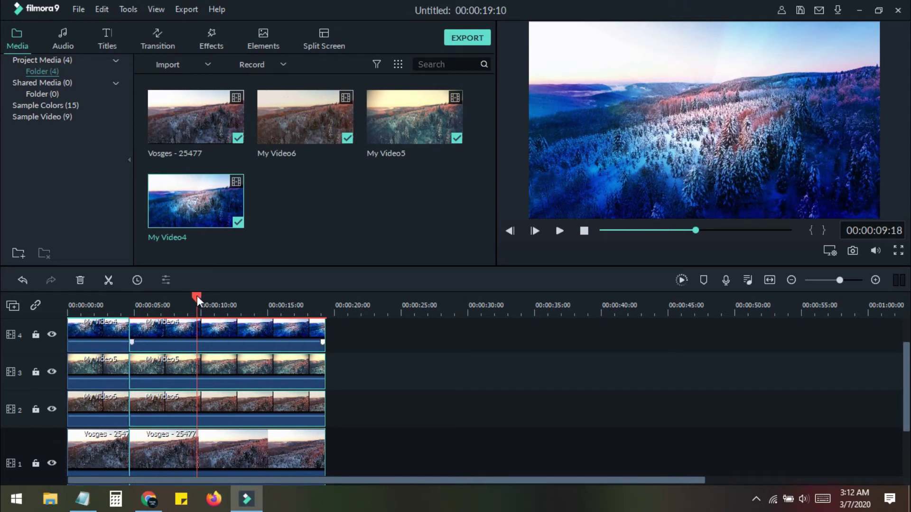
pyautogui.hotkey('ctrl', 'b')
pyautogui.moveTo(196, 296); pyautogui.dragTo(261, 301)
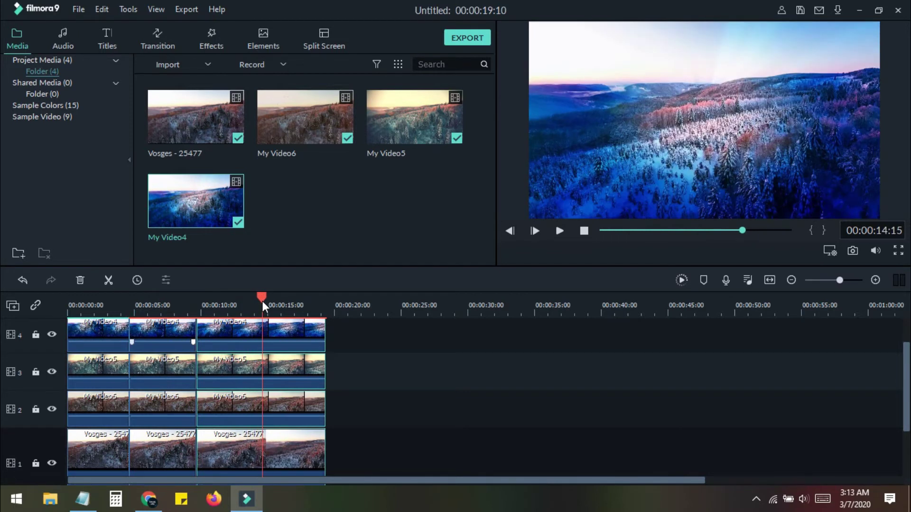
pyautogui.hotkey('ctrl', 'b')
# Select the last three Vosges pieces on track 1
pyautogui.scroll(-1, 421, 372)
pyautogui.scroll(-1, 420, 372)
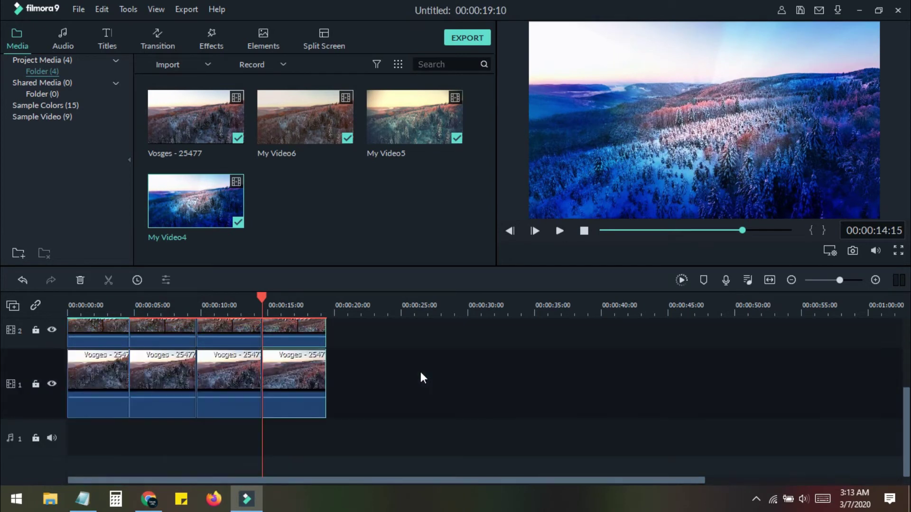
pyautogui.click(420, 371)
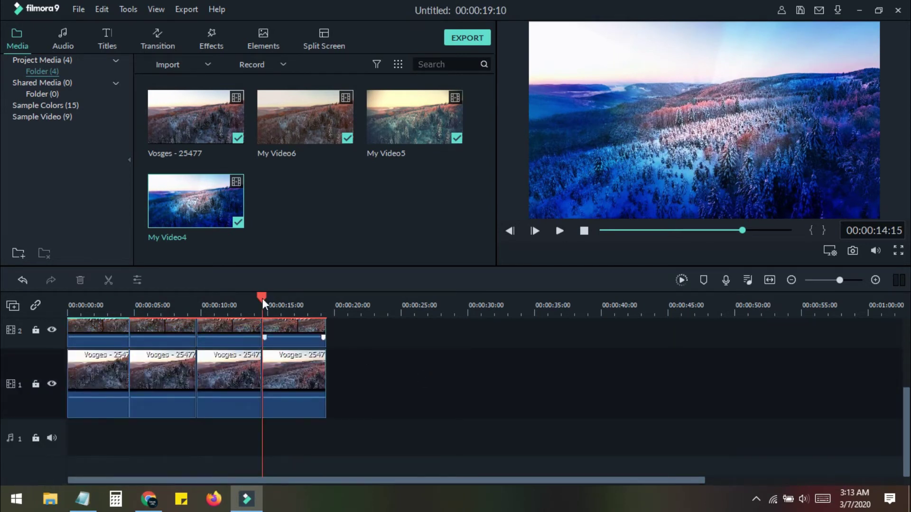
pyautogui.moveTo(266, 299); pyautogui.dragTo(402, 322)
pyautogui.scroll(1, 378, 371)
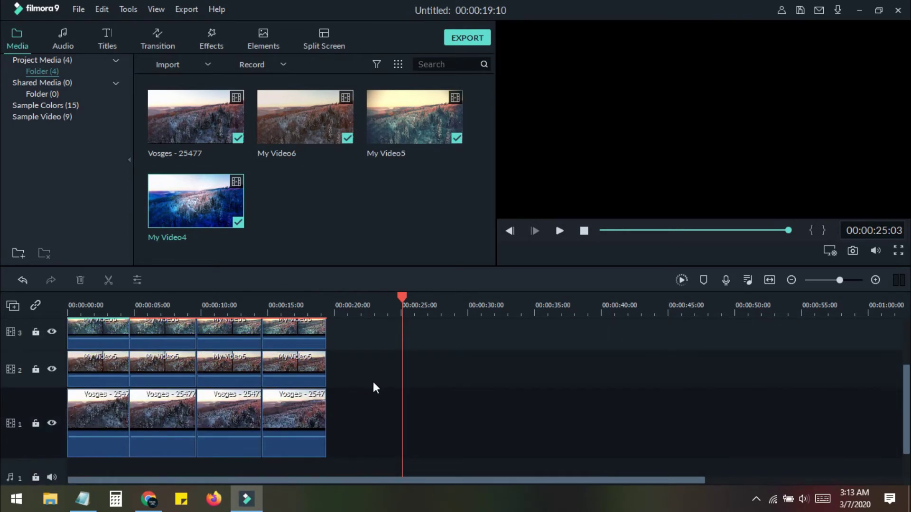
pyautogui.moveTo(359, 407); pyautogui.dragTo(166, 414)
# Delete the extra Vosges pieces on track 1 and three My Video6 pieces on track 2
pyautogui.press('Delete')
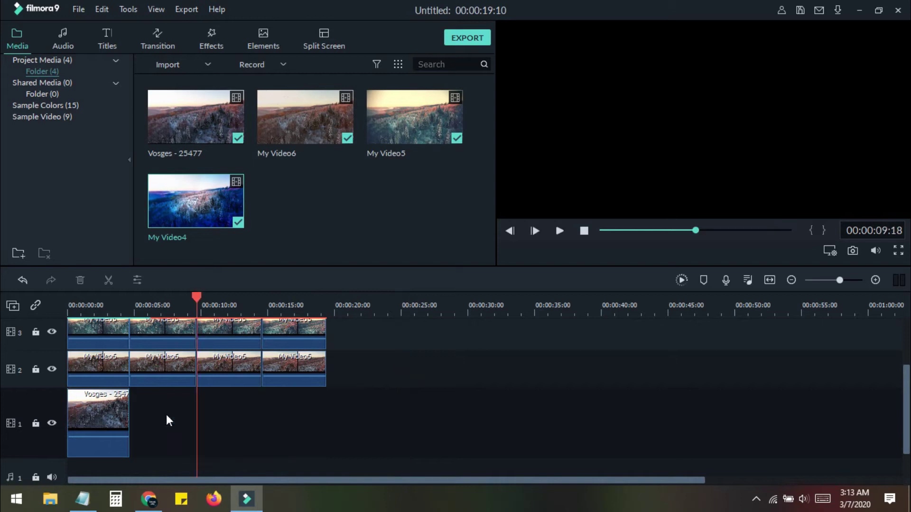
pyautogui.click(121, 379)
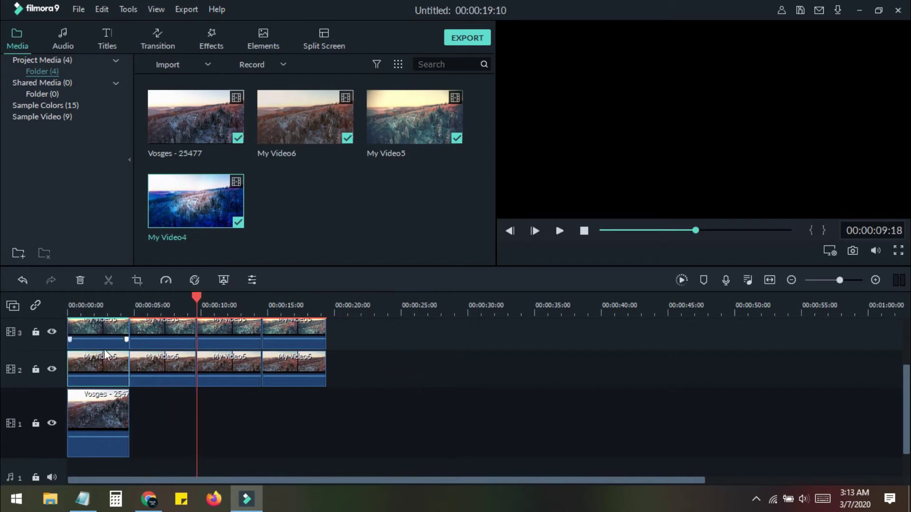
pyautogui.press('Delete')
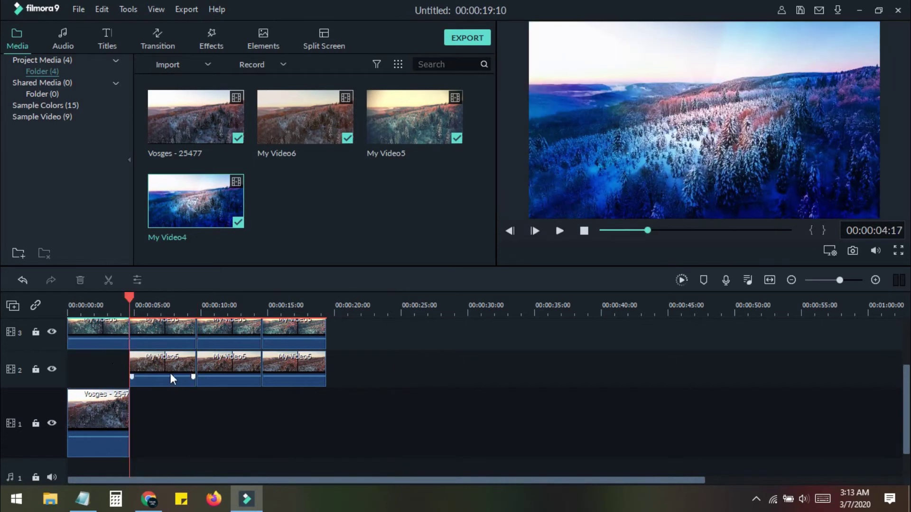
pyautogui.click(219, 371)
pyautogui.press('Delete')
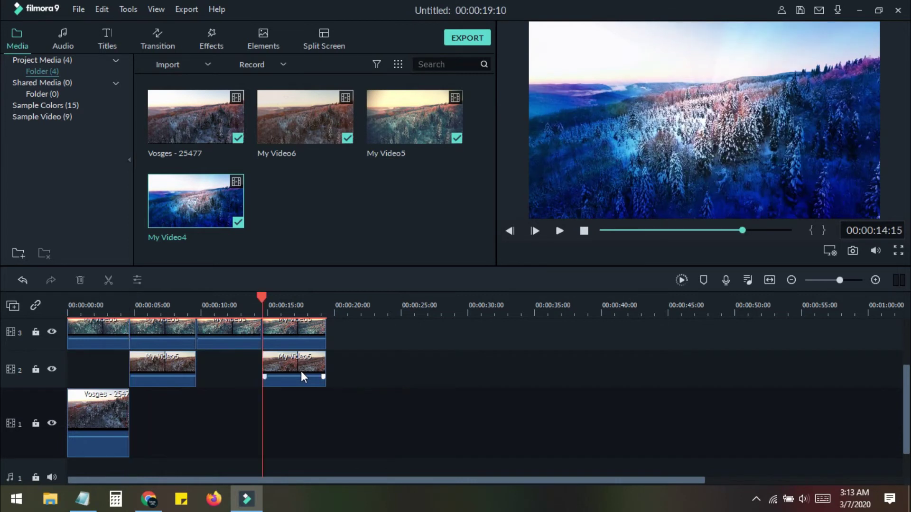
pyautogui.click(302, 375)
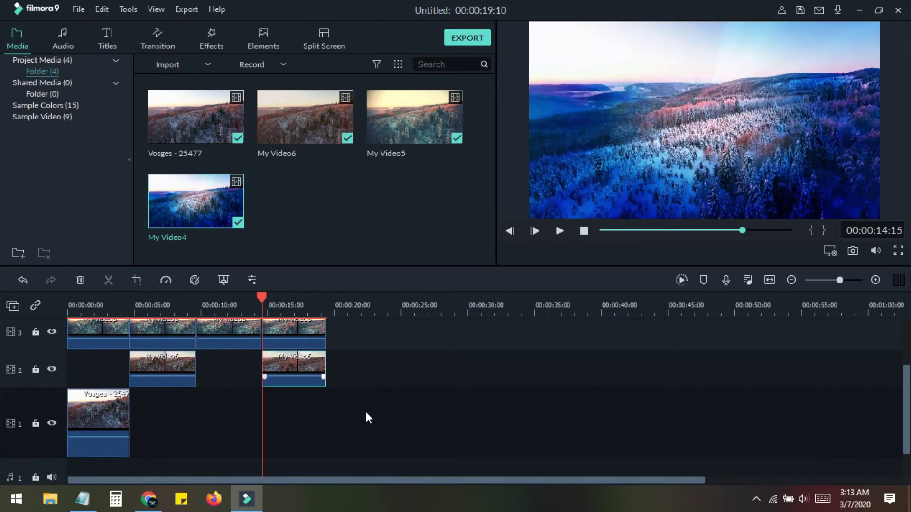
pyautogui.press('Delete')
# Move the remaining My Video6 piece, the third My Video5 piece and My Video4 onto track 1 end to end
pyautogui.scroll(1, 365, 409)
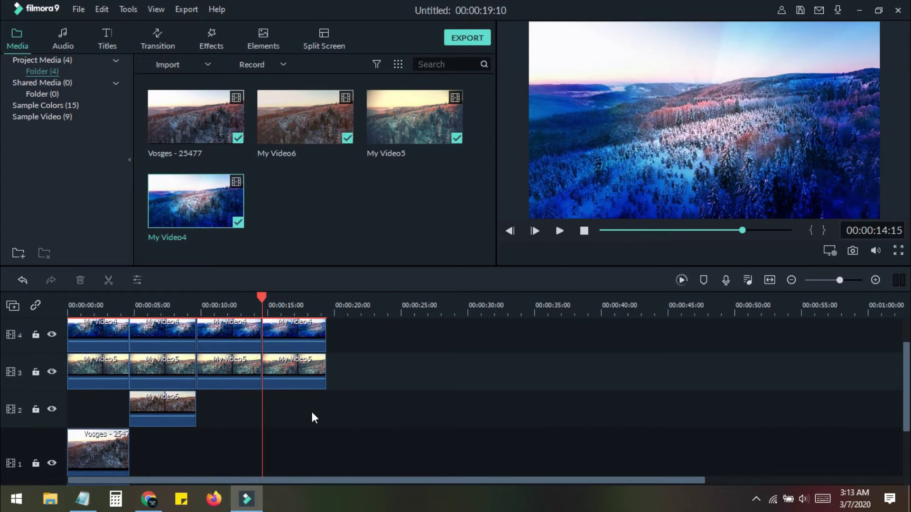
pyautogui.scroll(-1, 311, 409)
pyautogui.moveTo(157, 366); pyautogui.dragTo(157, 409)
pyautogui.click(236, 341)
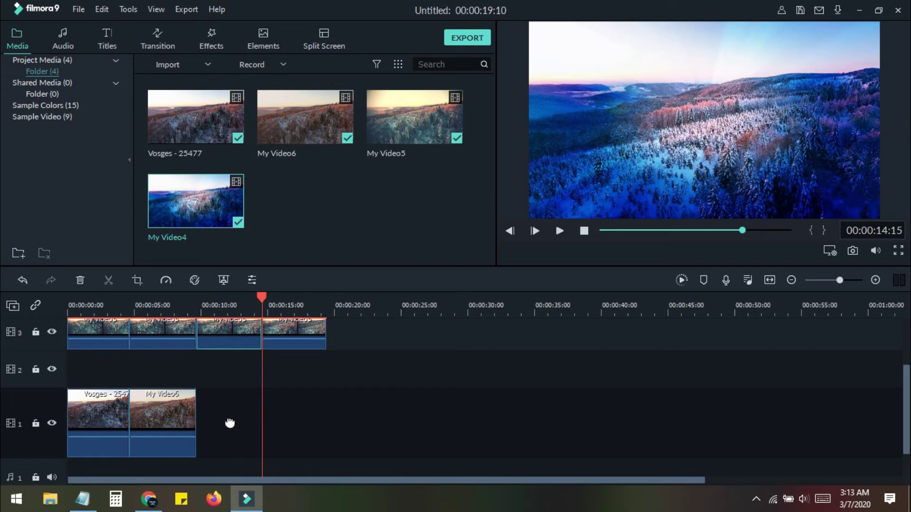
pyautogui.scroll(1, 304, 415)
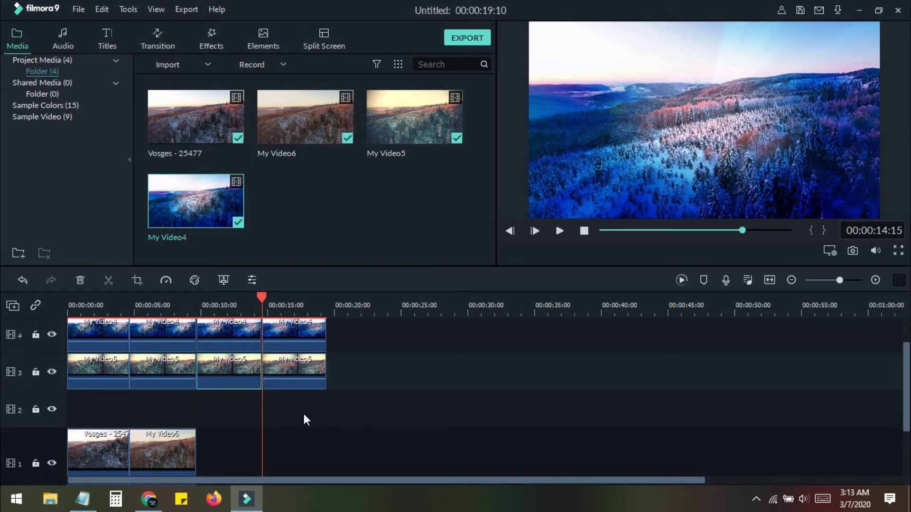
pyautogui.moveTo(226, 356); pyautogui.dragTo(215, 445)
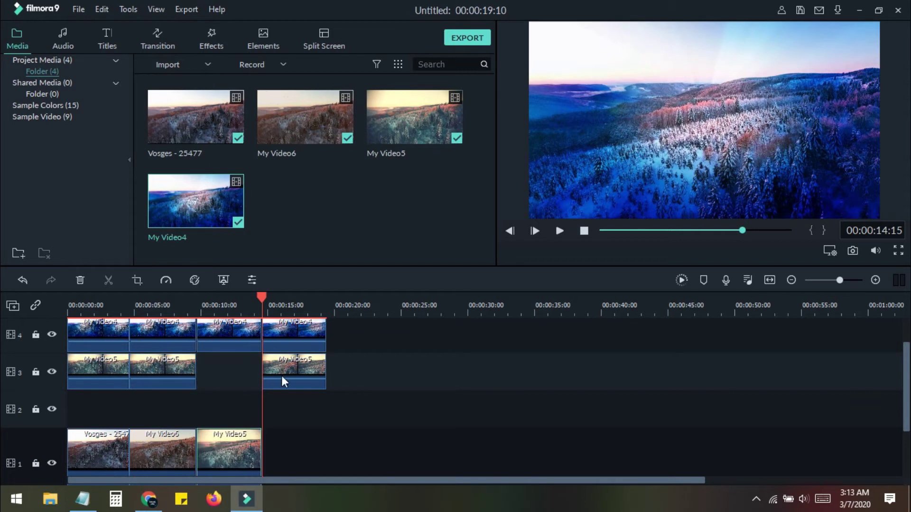
pyautogui.moveTo(306, 326); pyautogui.dragTo(296, 442)
# Delete the leftover clips on tracks 3 and 4 and scrub through the sequence
pyautogui.moveTo(377, 402); pyautogui.dragTo(54, 304)
pyautogui.press('Delete')
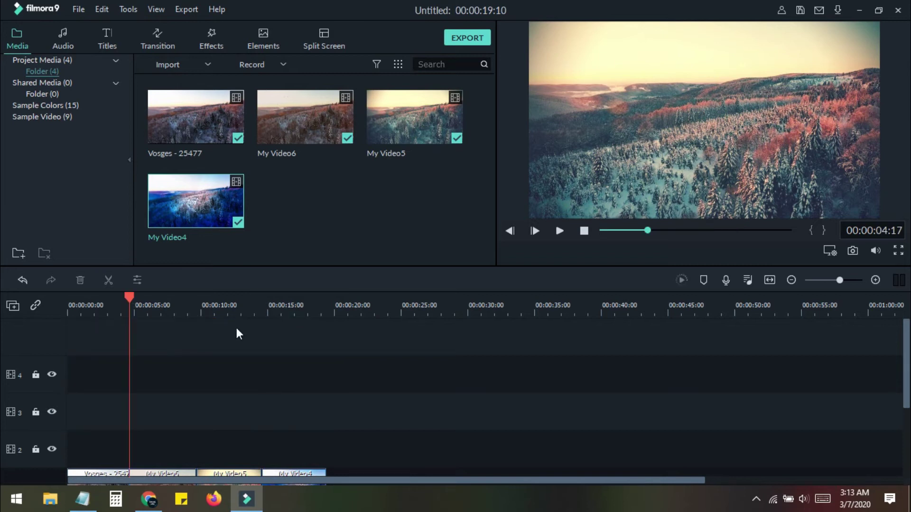
pyautogui.scroll(-2, 237, 332)
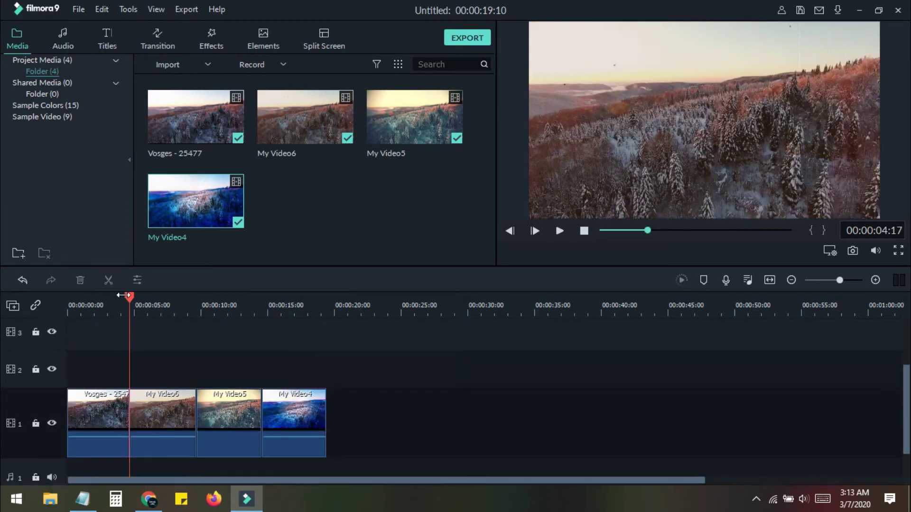
pyautogui.moveTo(130, 296); pyautogui.dragTo(266, 321)
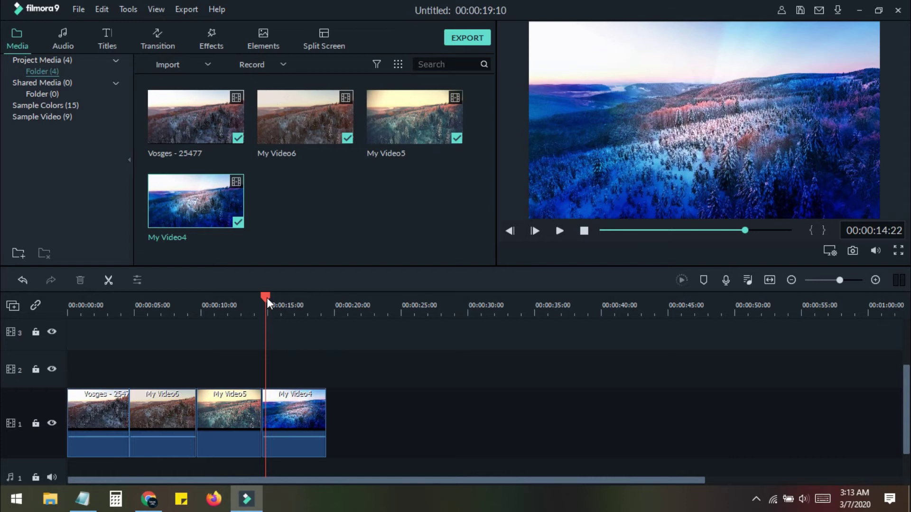
pyautogui.scroll(1, 362, 365)
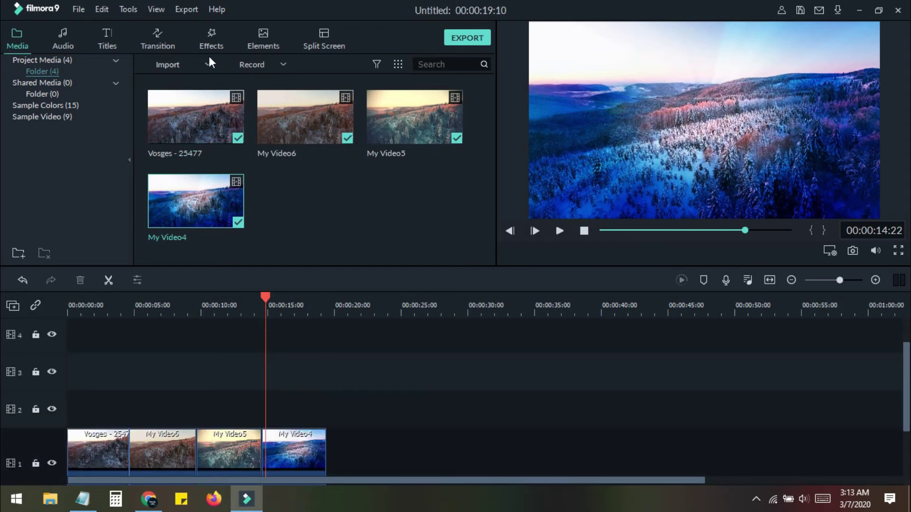
# Place Erase Slide transitions at the three joins between the four clips
pyautogui.click(163, 40)
pyautogui.scroll(-5, 273, 158)
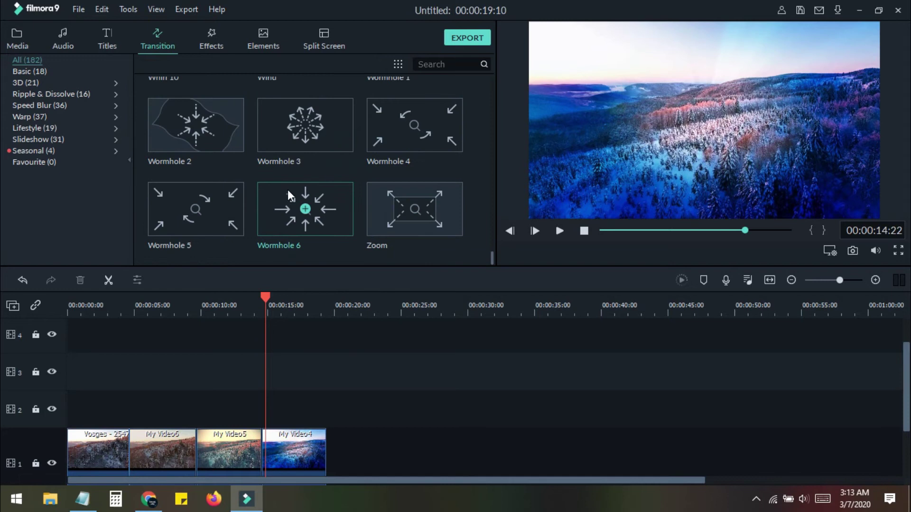
pyautogui.scroll(10, 289, 192)
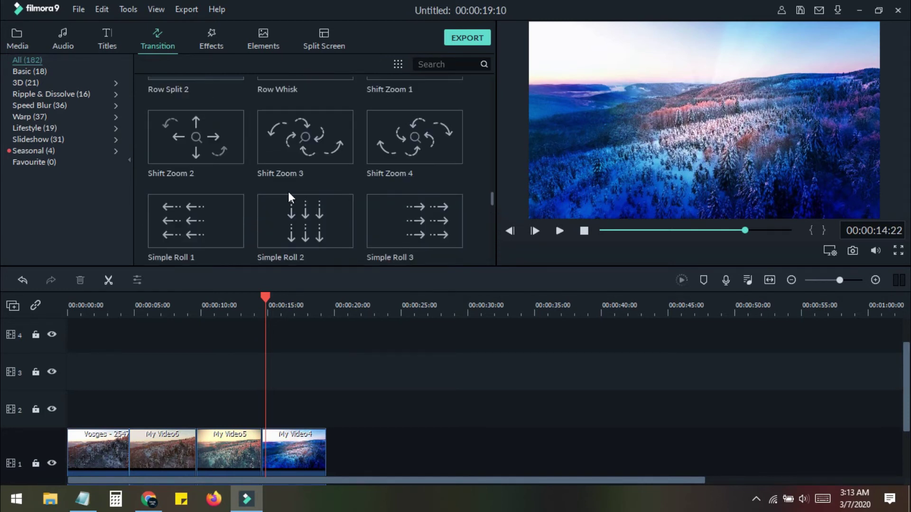
pyautogui.scroll(10, 289, 193)
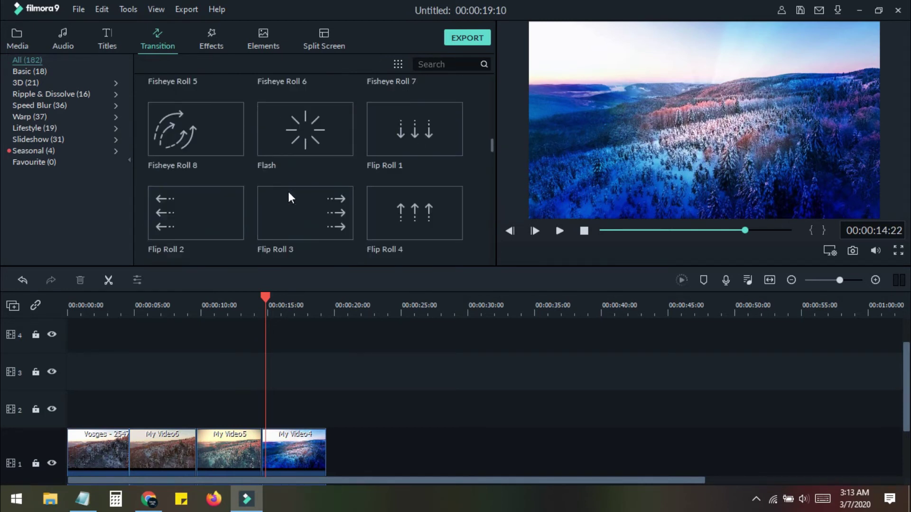
pyautogui.scroll(5, 288, 192)
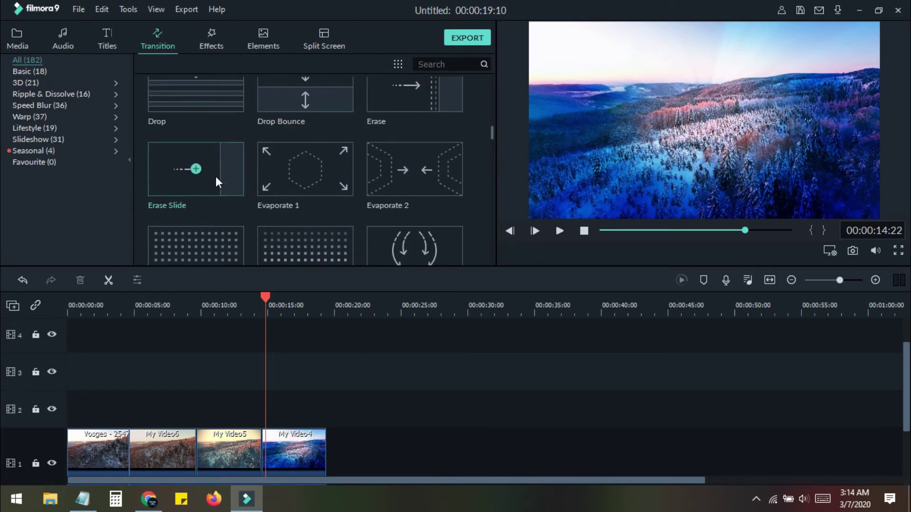
pyautogui.moveTo(215, 178)
pyautogui.mouseDown()
pyautogui.moveTo(202, 301)
pyautogui.moveTo(134, 451)
pyautogui.moveTo(123, 455)
pyautogui.mouseUp()
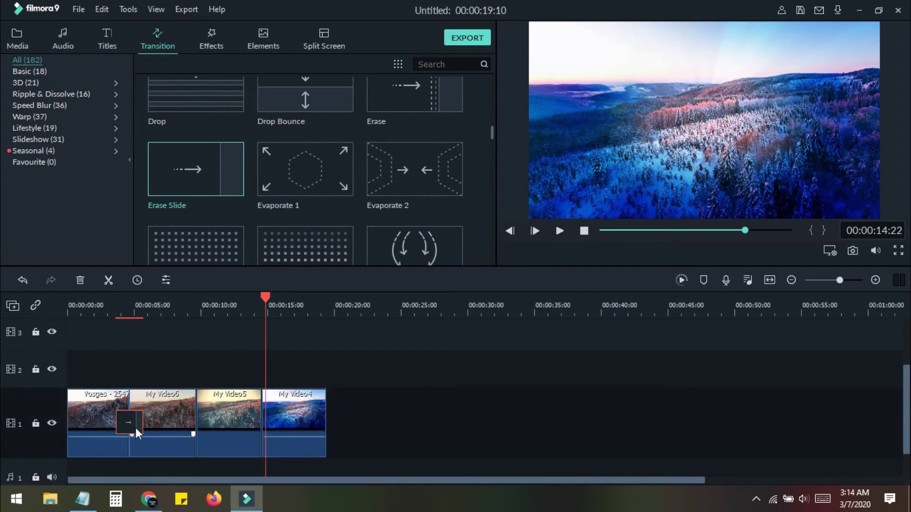
pyautogui.moveTo(229, 175)
pyautogui.mouseDown()
pyautogui.moveTo(227, 329)
pyautogui.moveTo(194, 414)
pyautogui.mouseUp()
pyautogui.moveTo(220, 178)
pyautogui.mouseDown()
pyautogui.moveTo(284, 402)
pyautogui.moveTo(256, 424)
pyautogui.mouseUp()
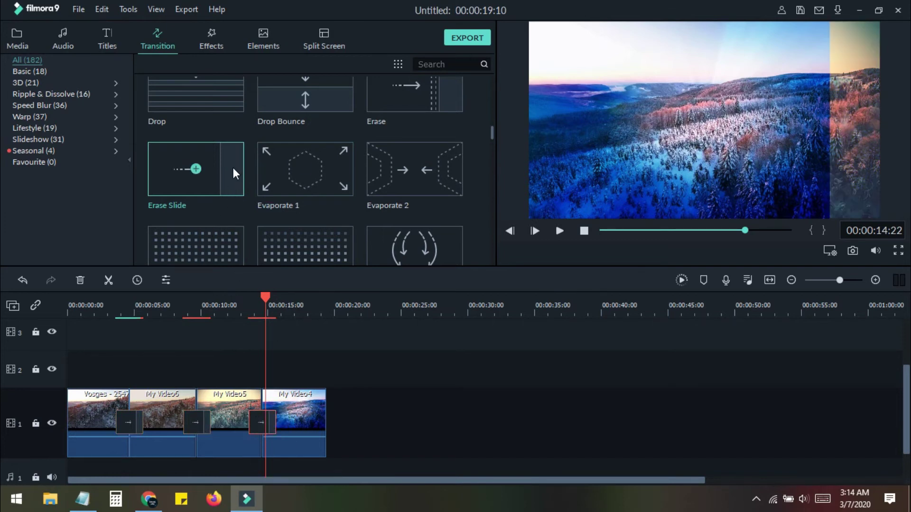
# Remove the extra Erase Slide after My Video4 and render the timeline preview
pyautogui.moveTo(232, 167)
pyautogui.mouseDown()
pyautogui.moveTo(338, 326)
pyautogui.moveTo(320, 423)
pyautogui.mouseUp()
pyautogui.click(310, 428)
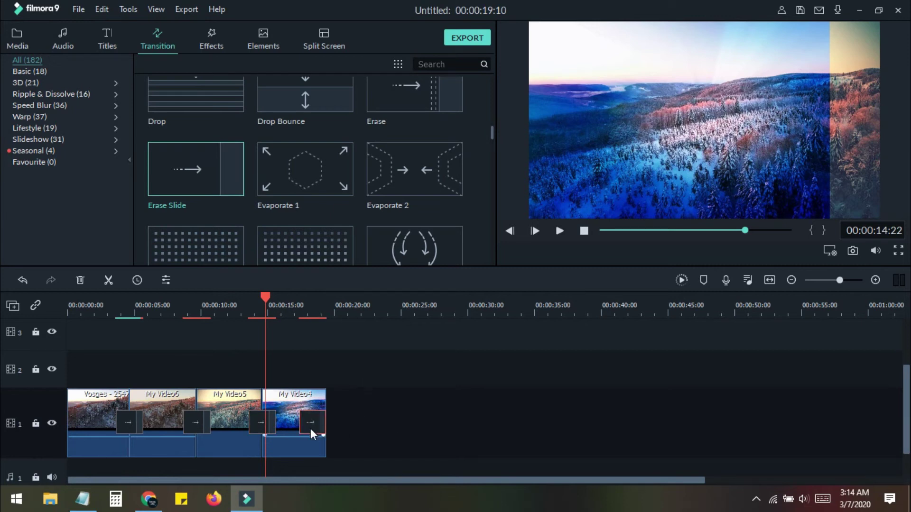
pyautogui.press('Delete')
pyautogui.click(682, 280)
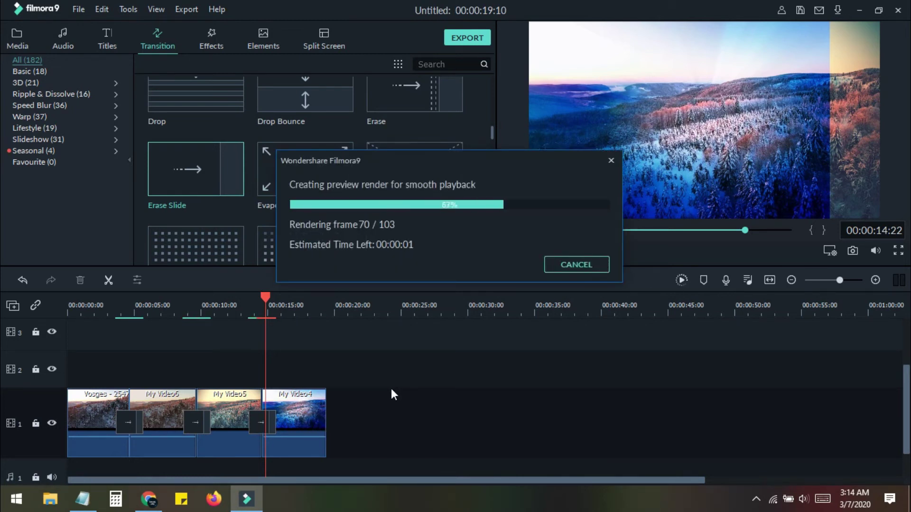
pyautogui.moveTo(265, 297); pyautogui.dragTo(51, 294)
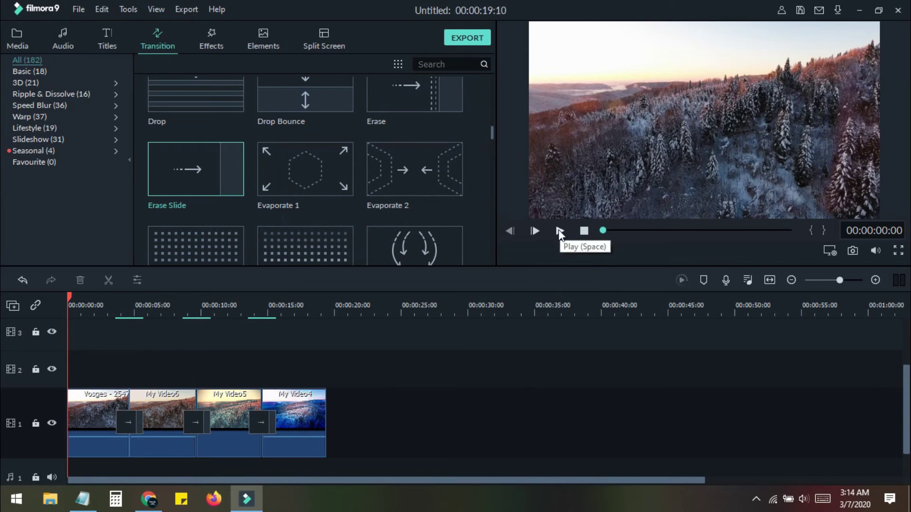
# Import 'Lensko - Sarvagon 2015 [NCS Release]' and place it on audio track 1 beneath the clips
pyautogui.click(18, 39)
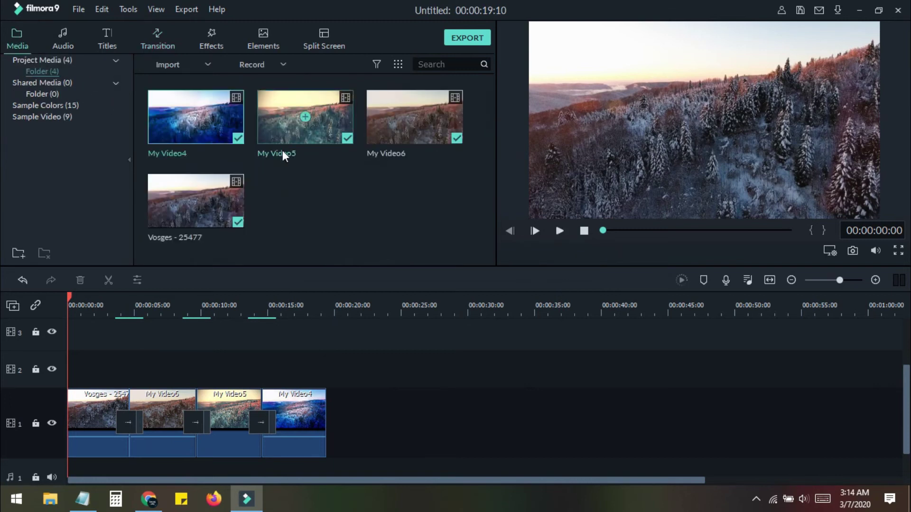
pyautogui.doubleClick(328, 215)
pyautogui.scroll(-5, 340, 228)
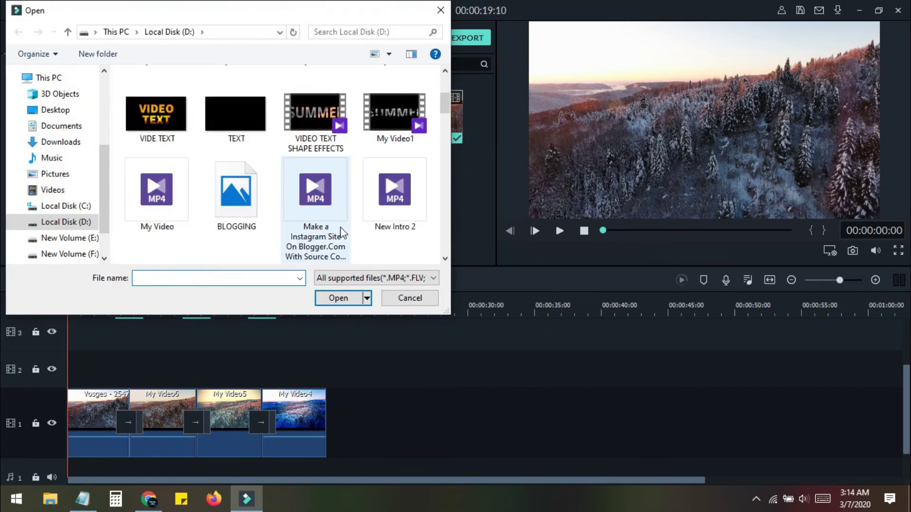
pyautogui.scroll(-3, 340, 227)
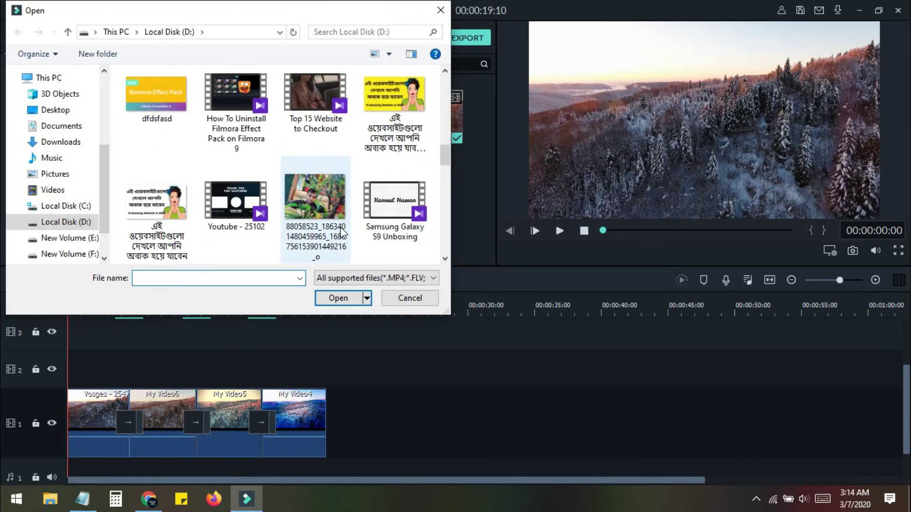
pyautogui.scroll(-10, 343, 231)
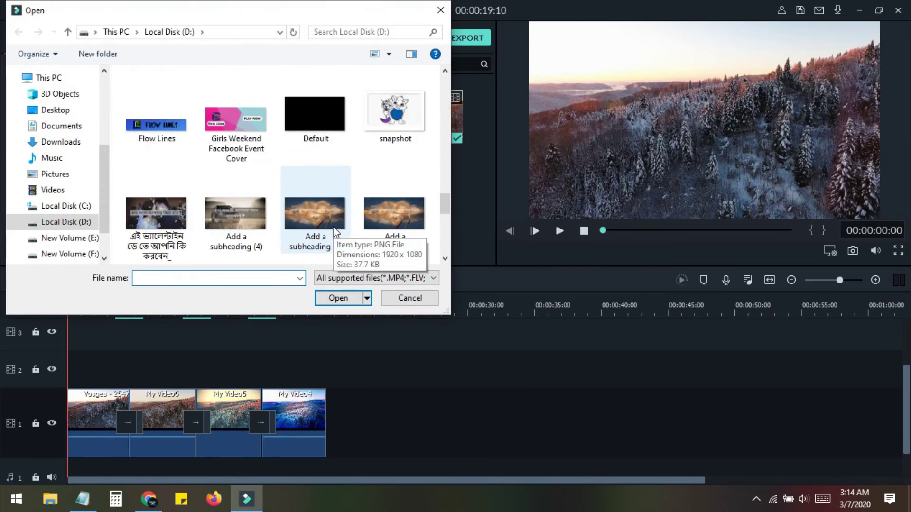
pyautogui.scroll(-4, 334, 232)
pyautogui.scroll(1, 360, 180)
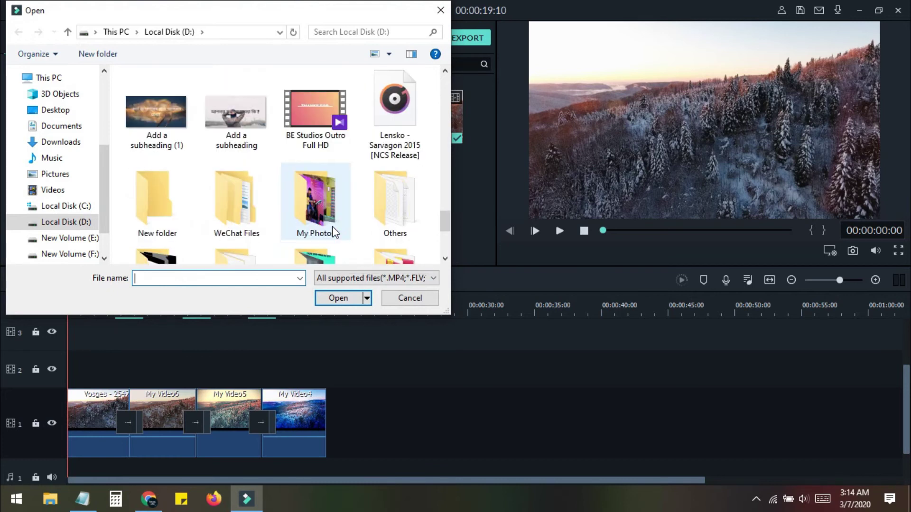
pyautogui.doubleClick(370, 156)
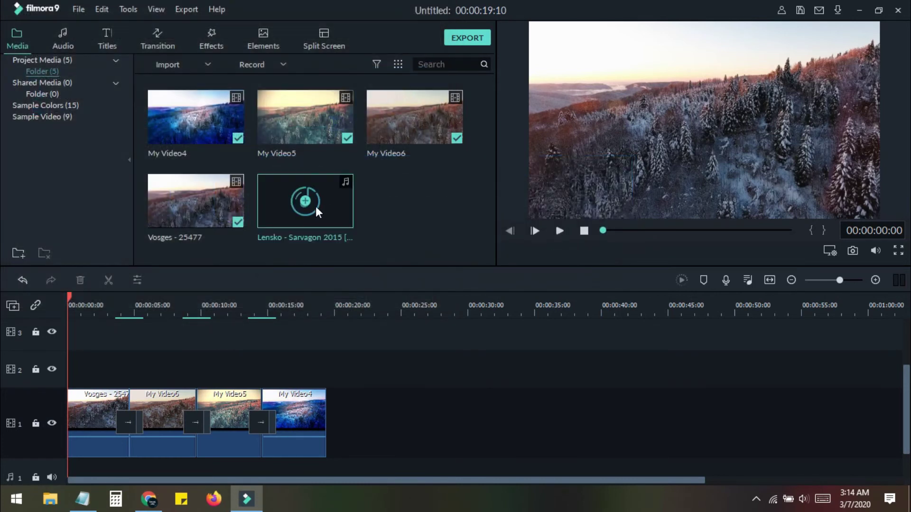
pyautogui.moveTo(315, 206); pyautogui.dragTo(89, 468)
# Split the Lensko music at the video's end and delete the leftover part
pyautogui.click(344, 306)
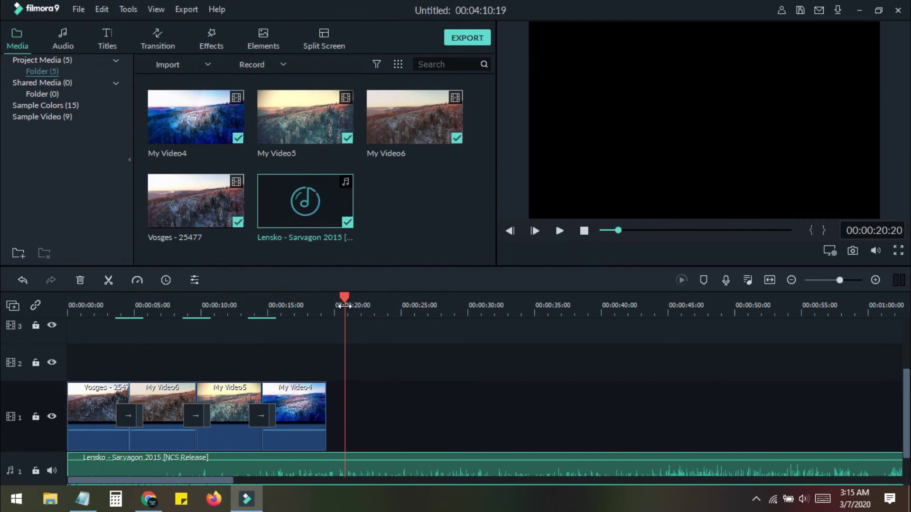
pyautogui.hotkey('ctrl', 'b')
pyautogui.click(398, 442)
pyautogui.press('Delete')
pyautogui.moveTo(346, 439); pyautogui.dragTo(326, 437)
# Play the timeline from the start in full screen through 00:00:19:10, then exit full screen
pyautogui.press('Home')
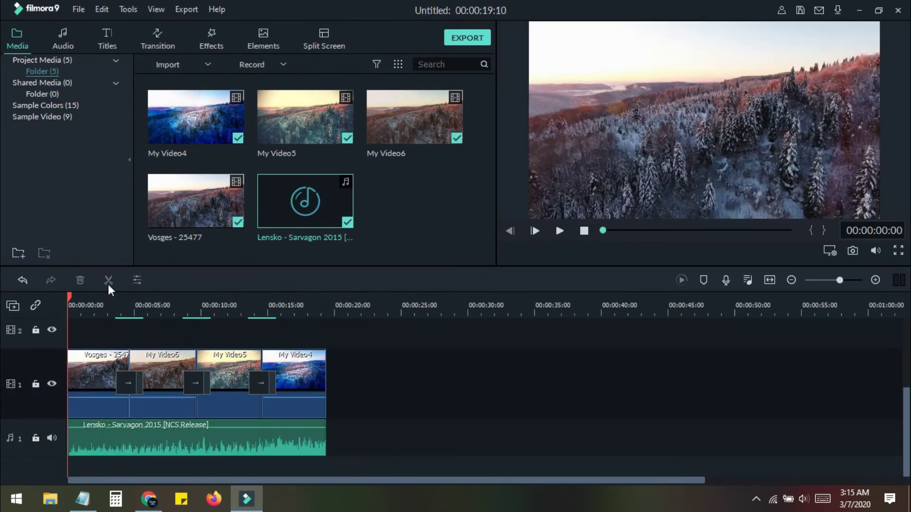
pyautogui.click(560, 231)
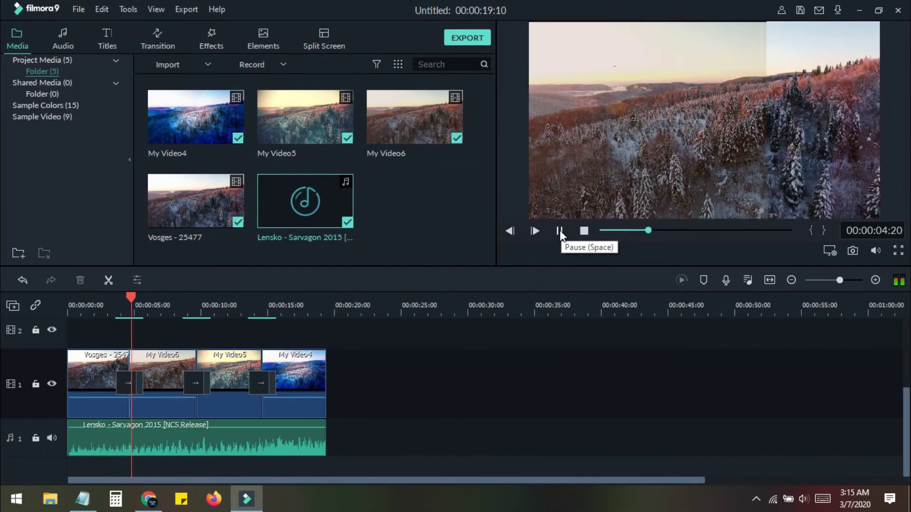
pyautogui.click(899, 253)
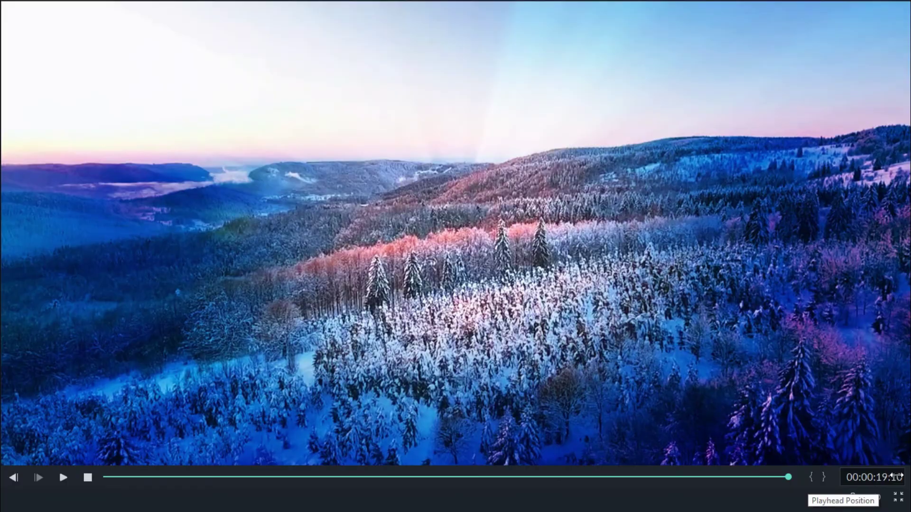
pyautogui.click(900, 502)
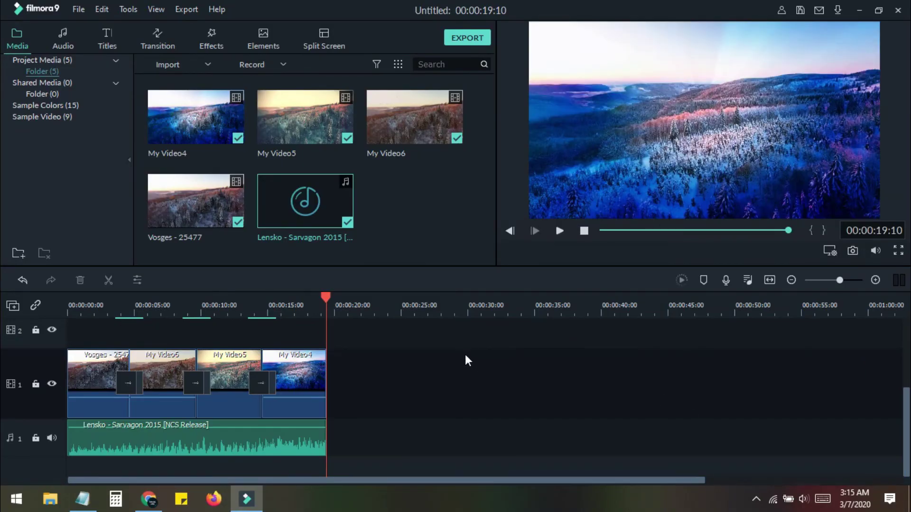
# Show the Effects library and browse down through the Filters thumbnails
pyautogui.scroll(3, 465, 354)
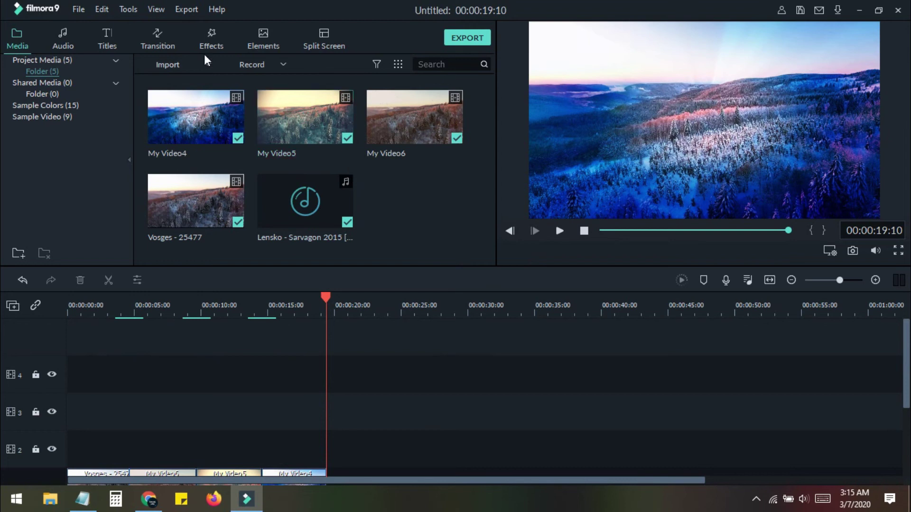
pyautogui.click(222, 40)
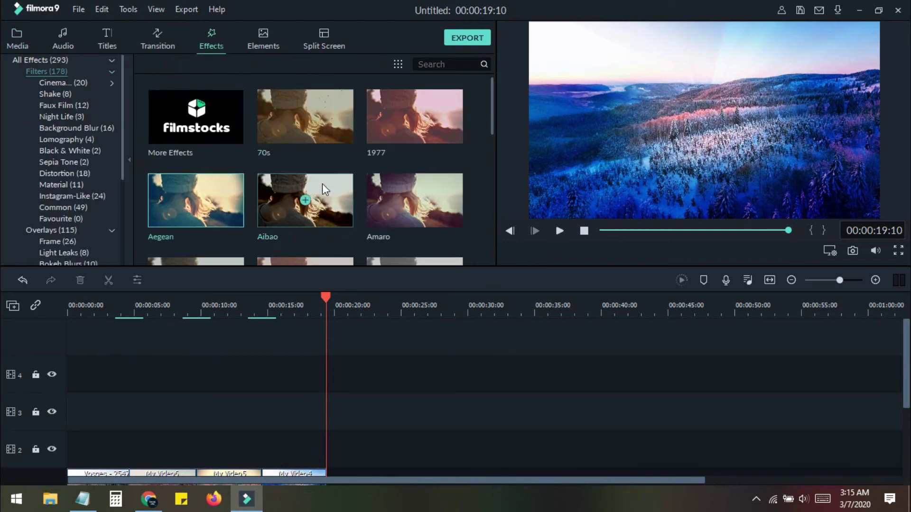
pyautogui.scroll(-10, 321, 188)
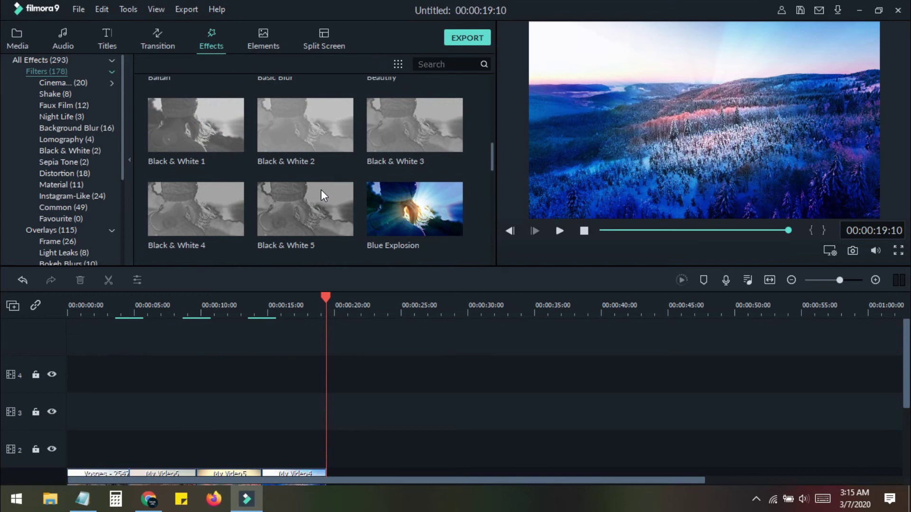
pyautogui.scroll(-3, 353, 351)
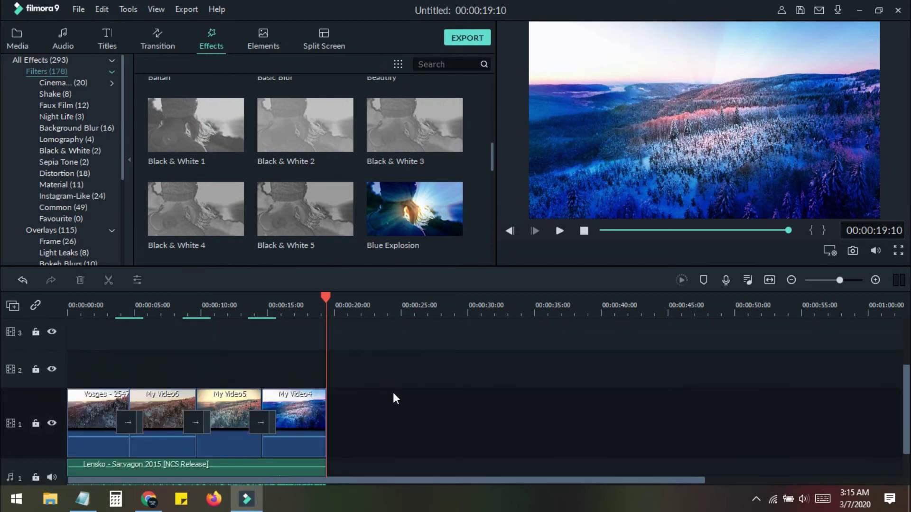
pyautogui.scroll(-2, 364, 409)
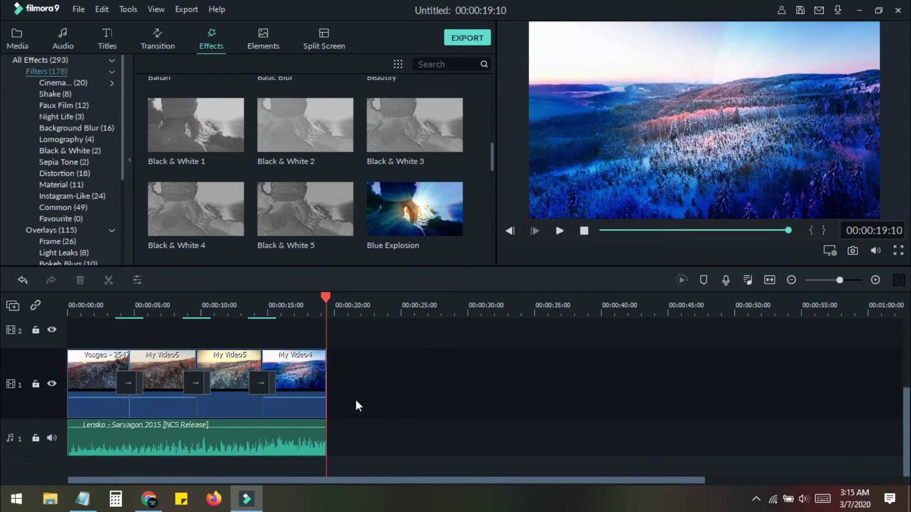